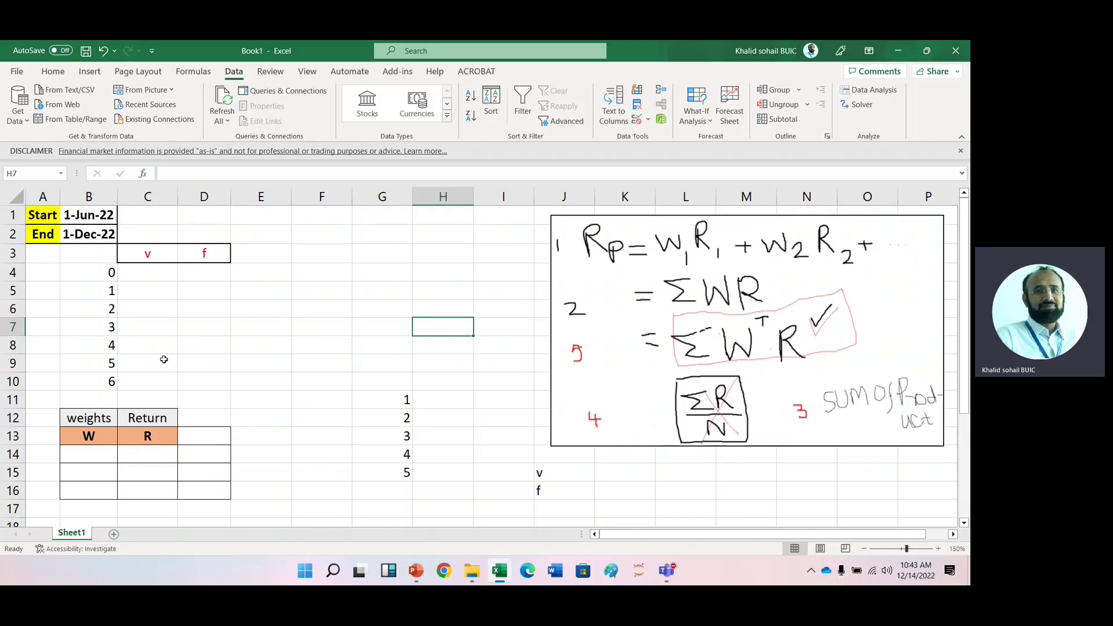
Convert the v in J15 and the f in J16 into linked Visa and Ford stock data types
left_click(145, 284)
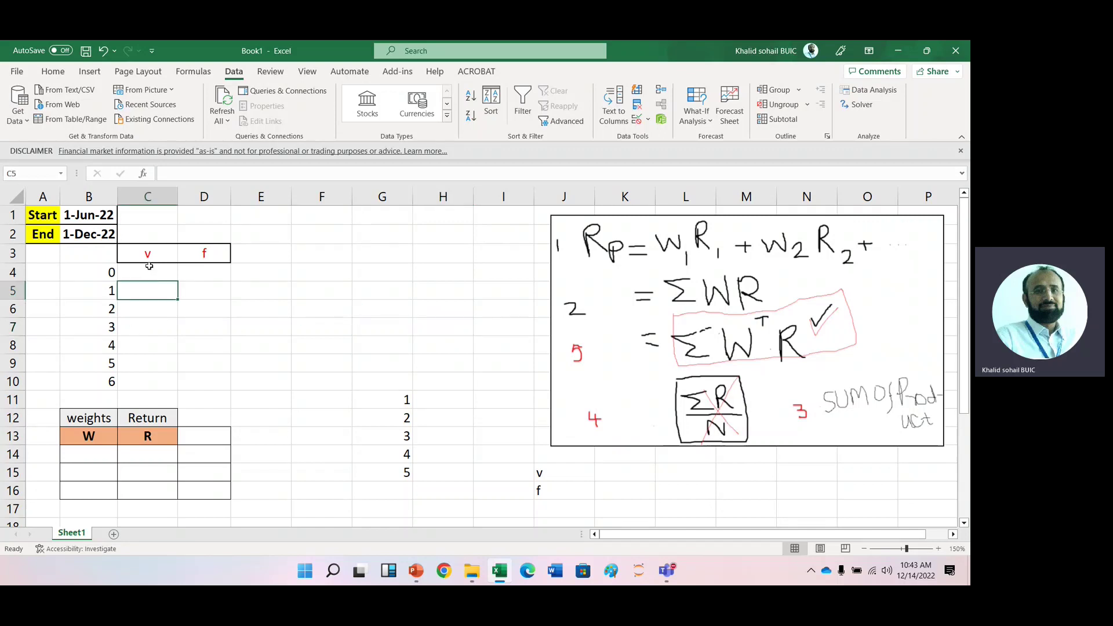
left_click(148, 268)
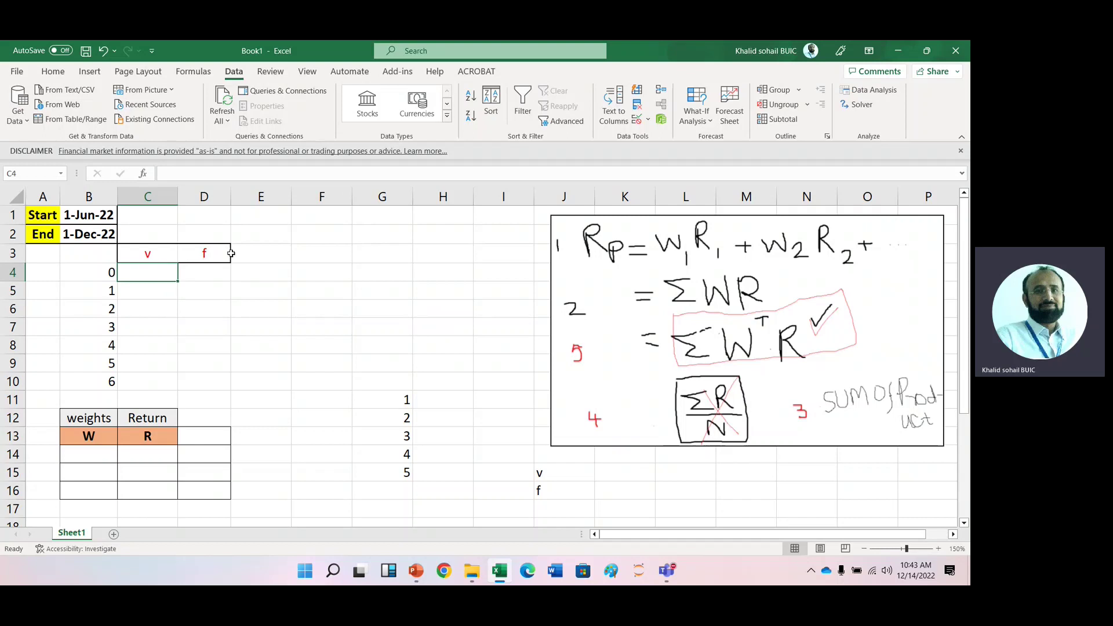
left_click(548, 474)
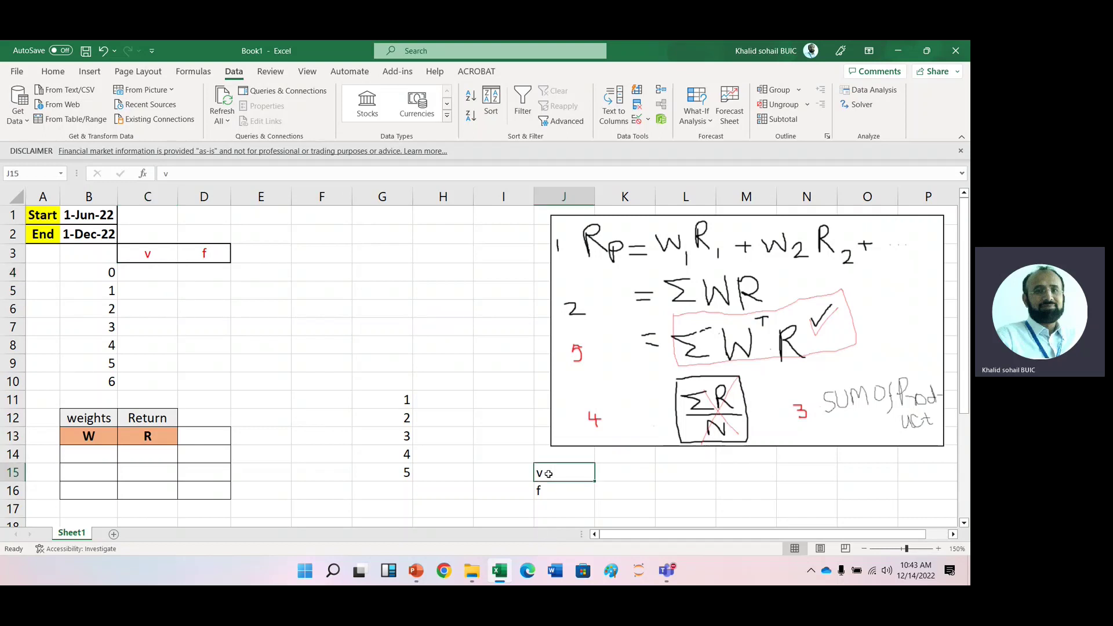
left_click(366, 115)
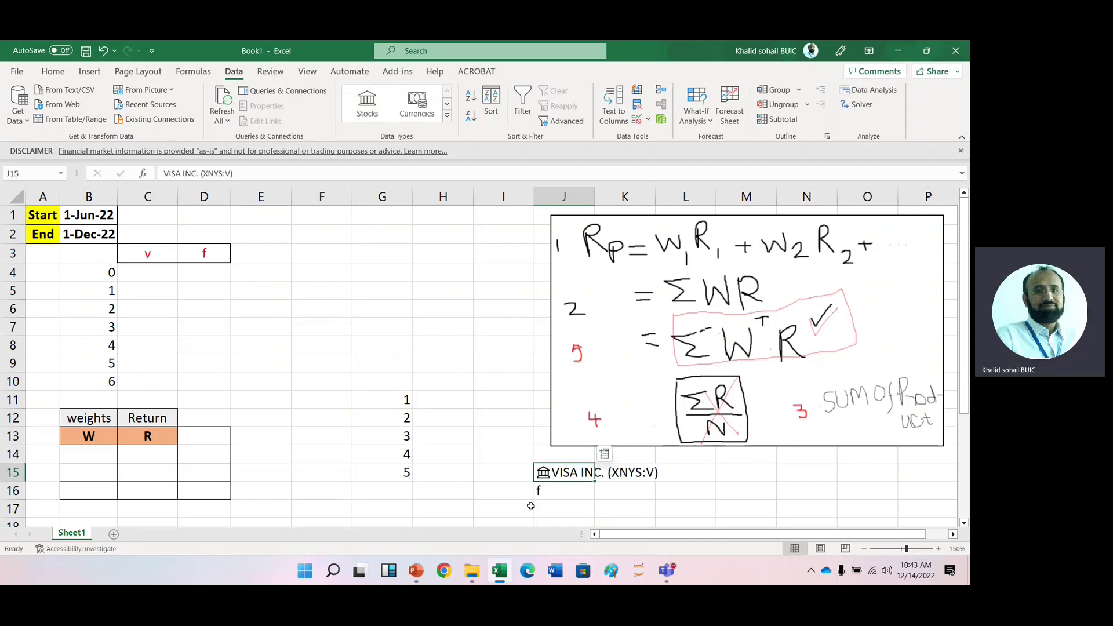
left_click(546, 494)
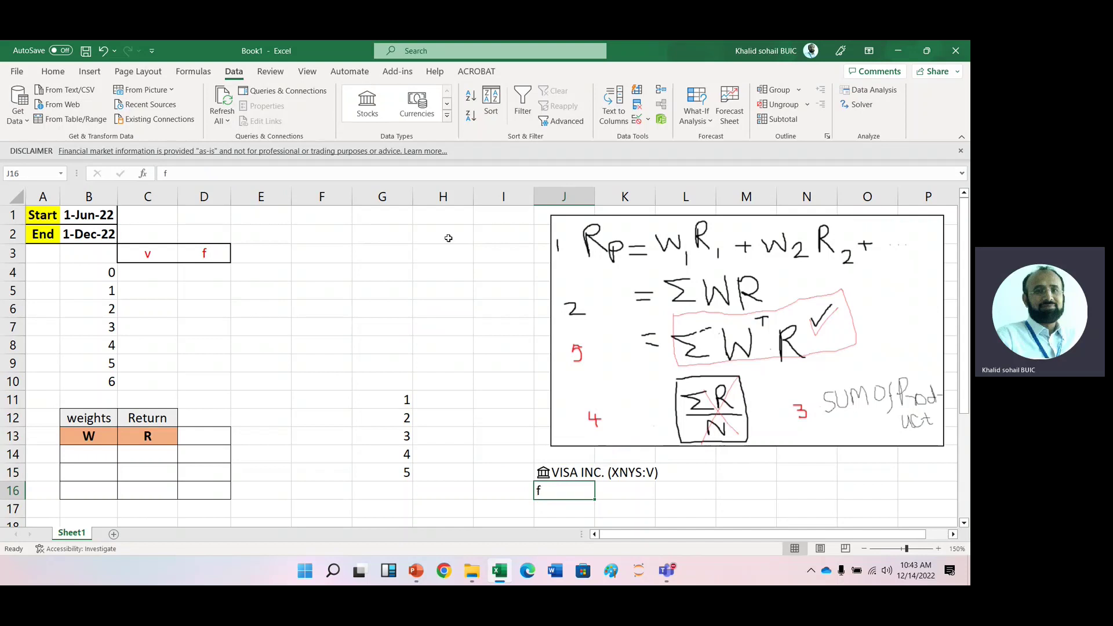
left_click(363, 118)
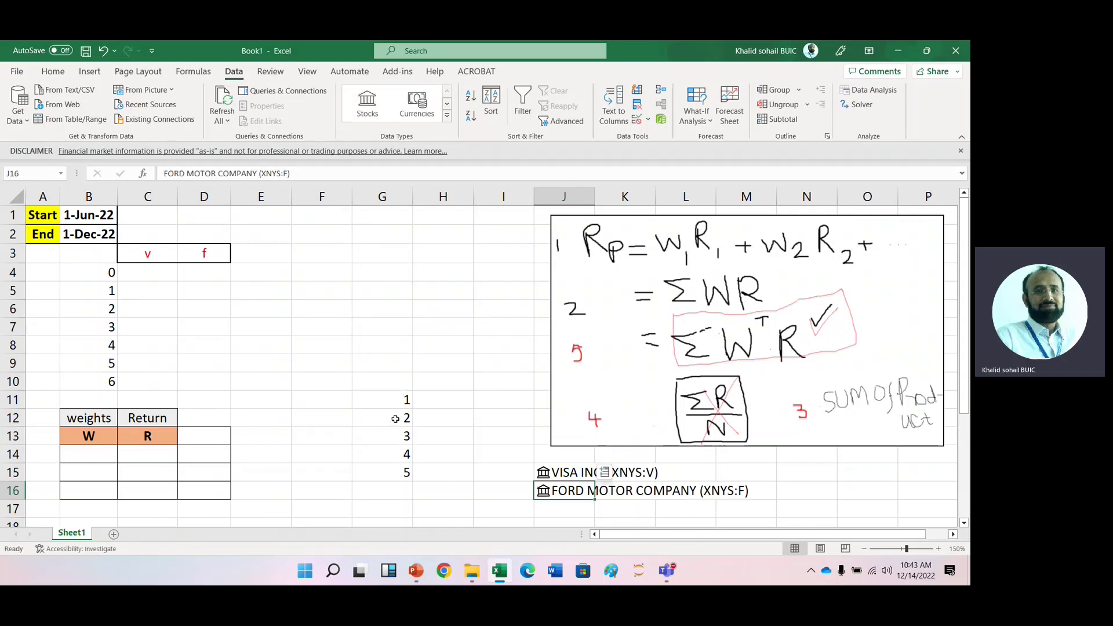
left_click(144, 271)
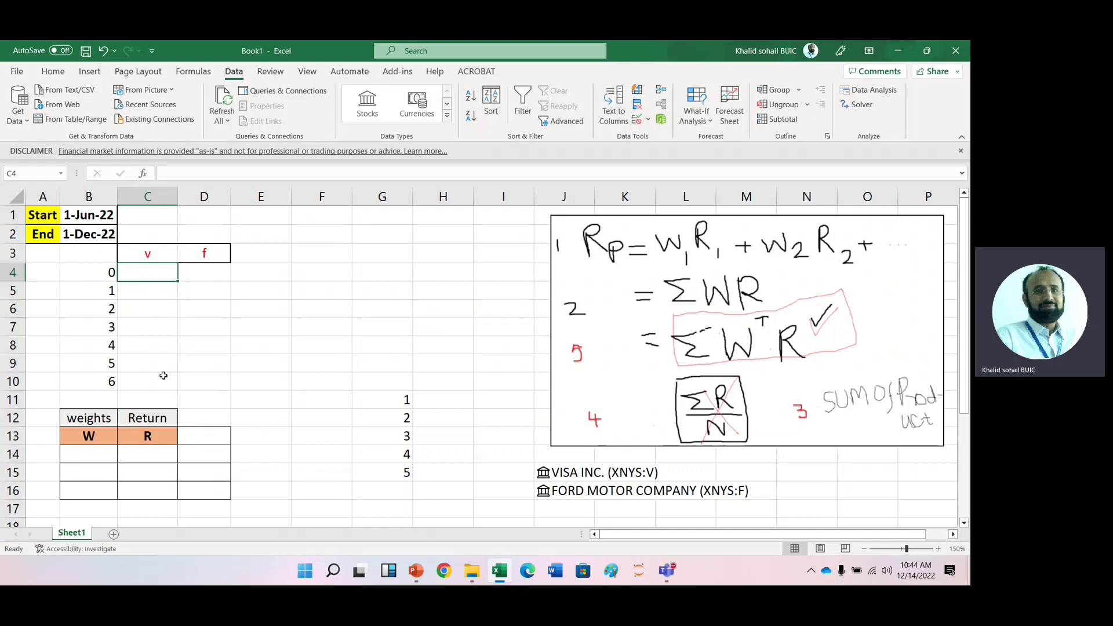
Enter =STOCKHISTORY(C3,$B$1,$B$2,2,0,1) in C4 to list Visa's monthly closing prices
type("=s")
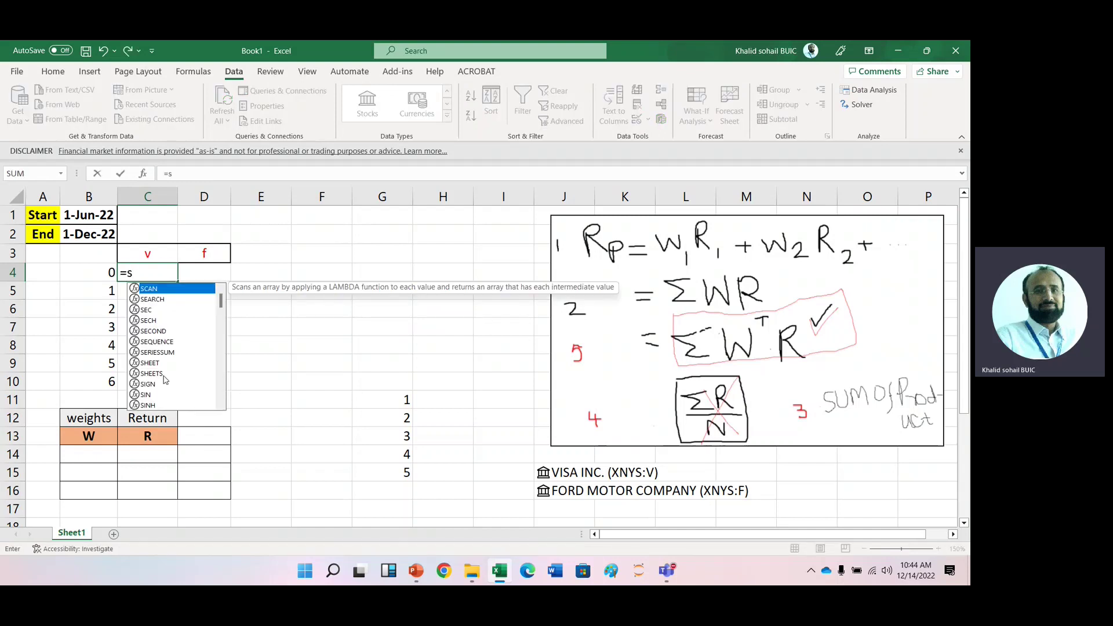
type("toc")
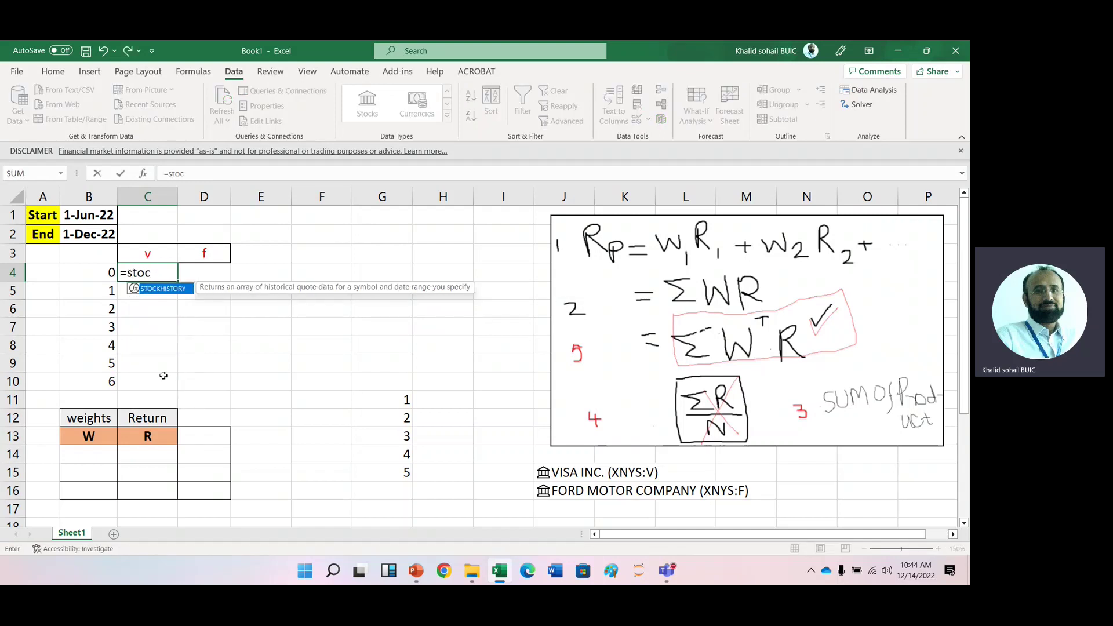
key("Tab")
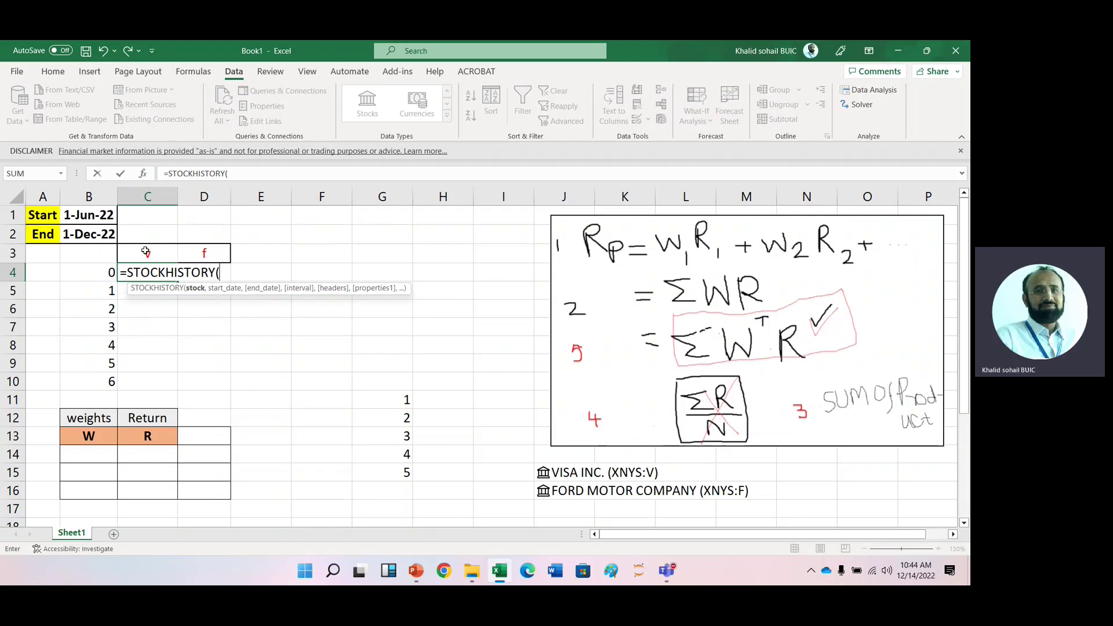
left_click(145, 250)
type(",")
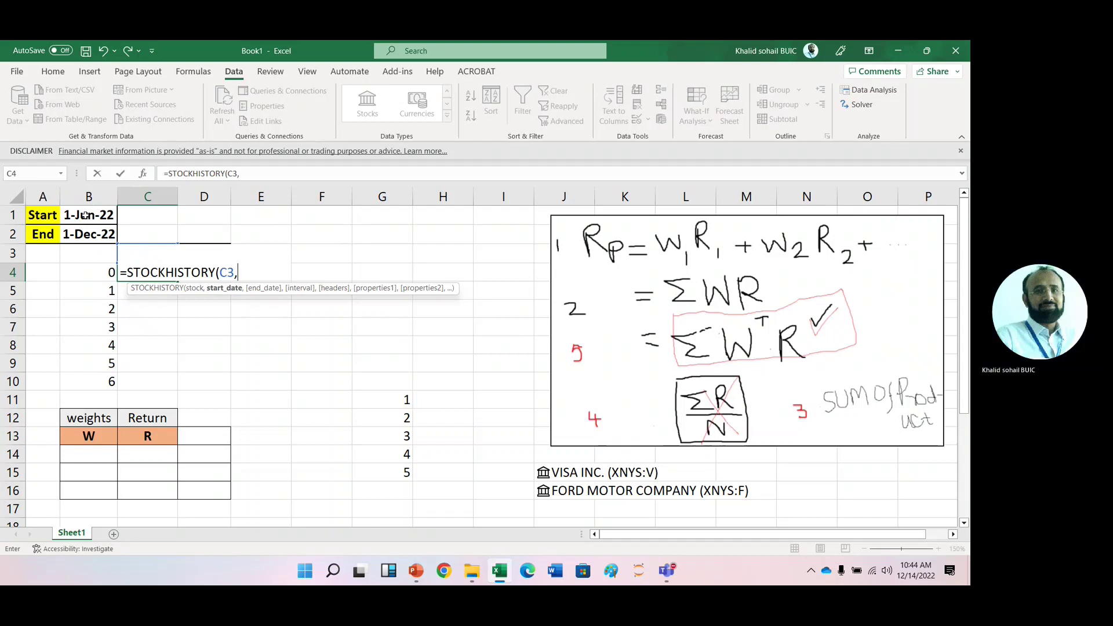
left_click(85, 215)
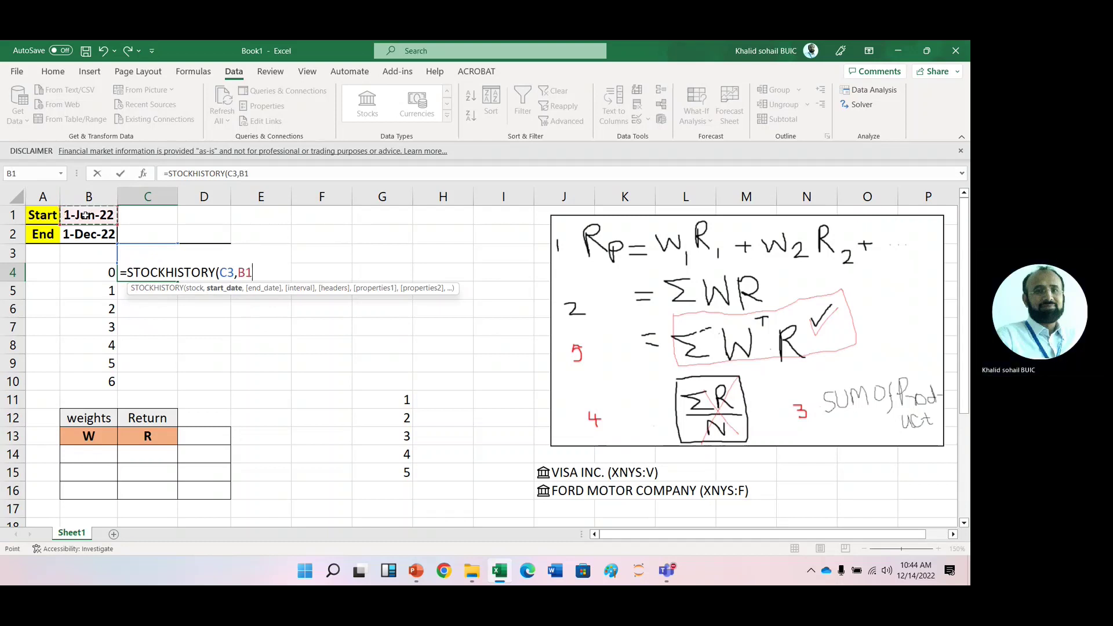
key("F4")
type(",")
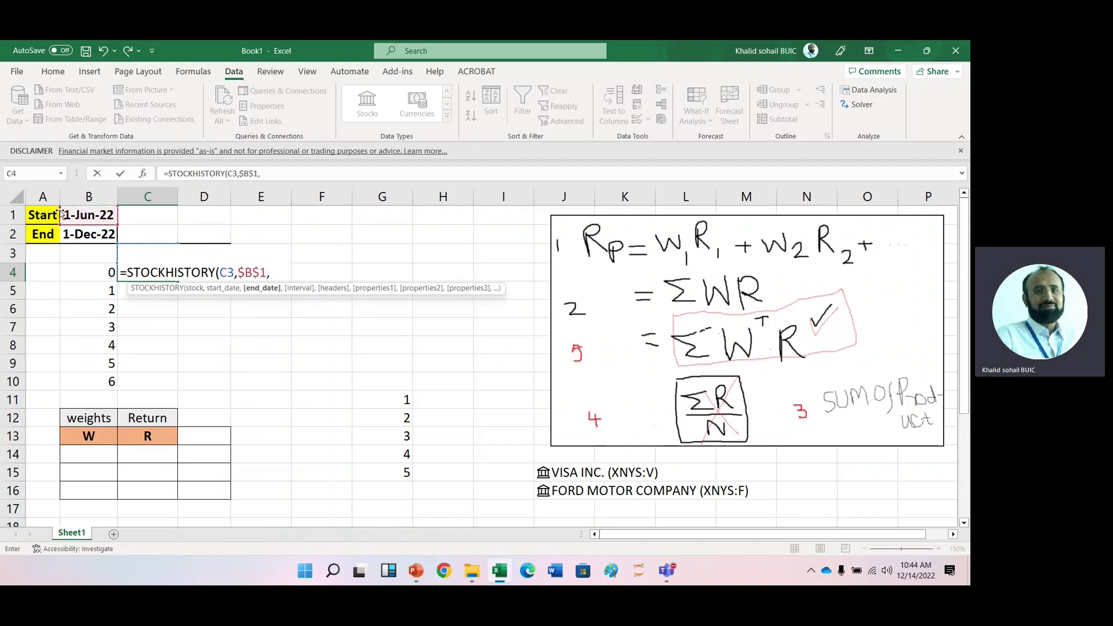
left_click(90, 235)
key("F4")
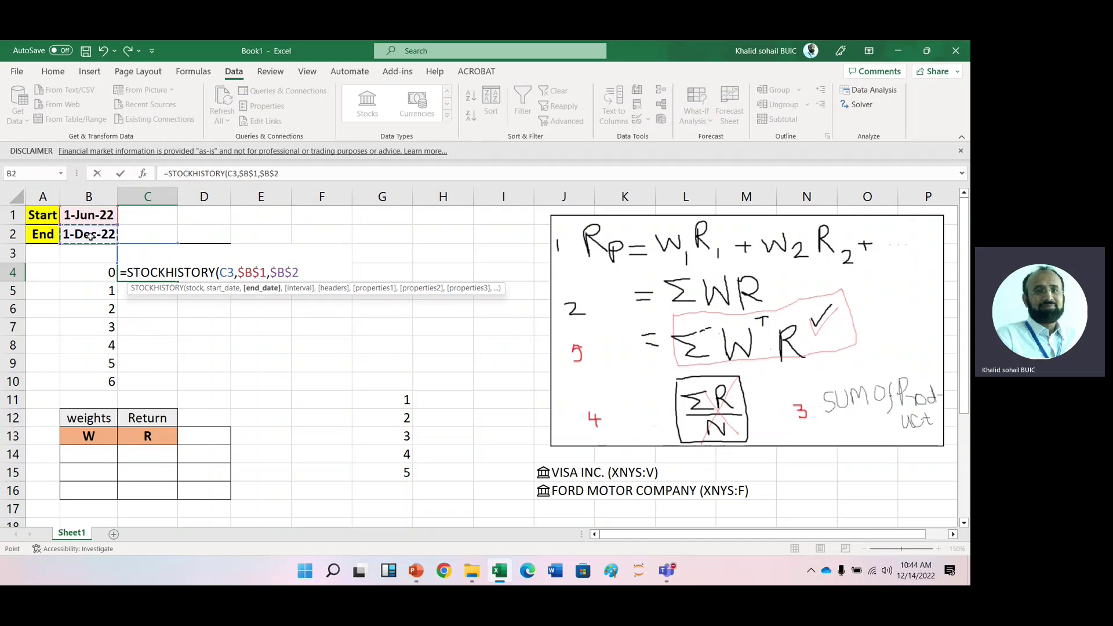
type(",")
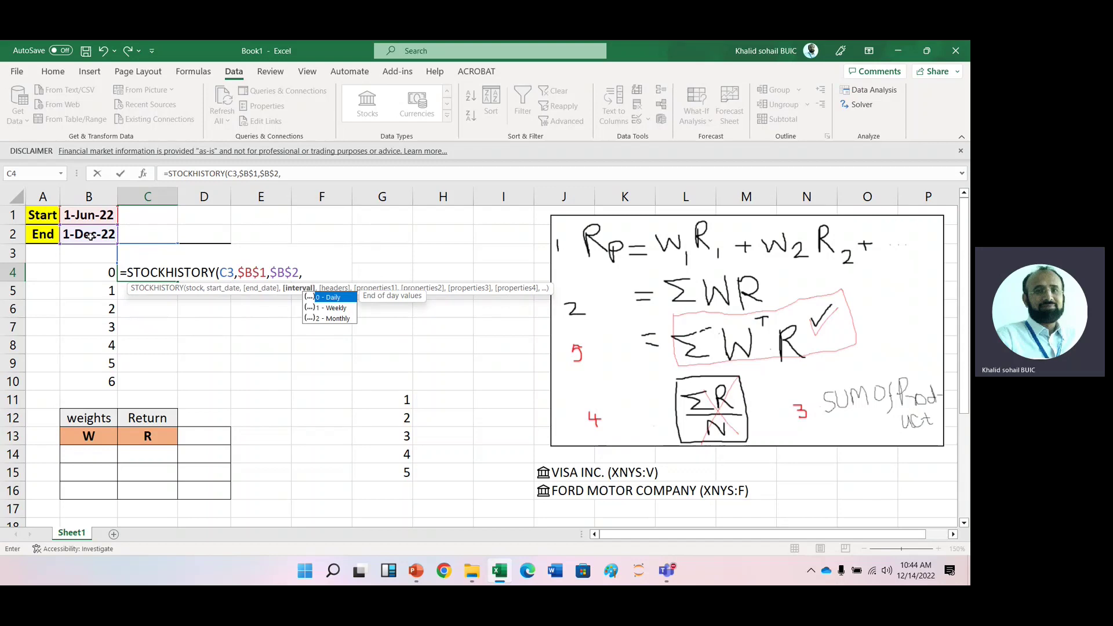
type("2,")
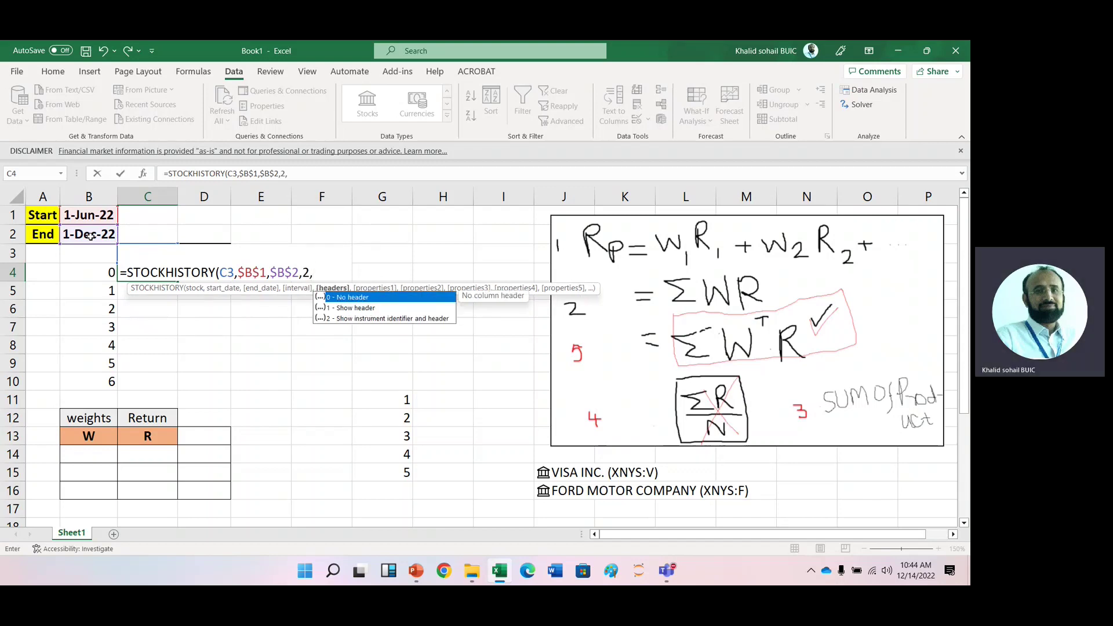
type("0,")
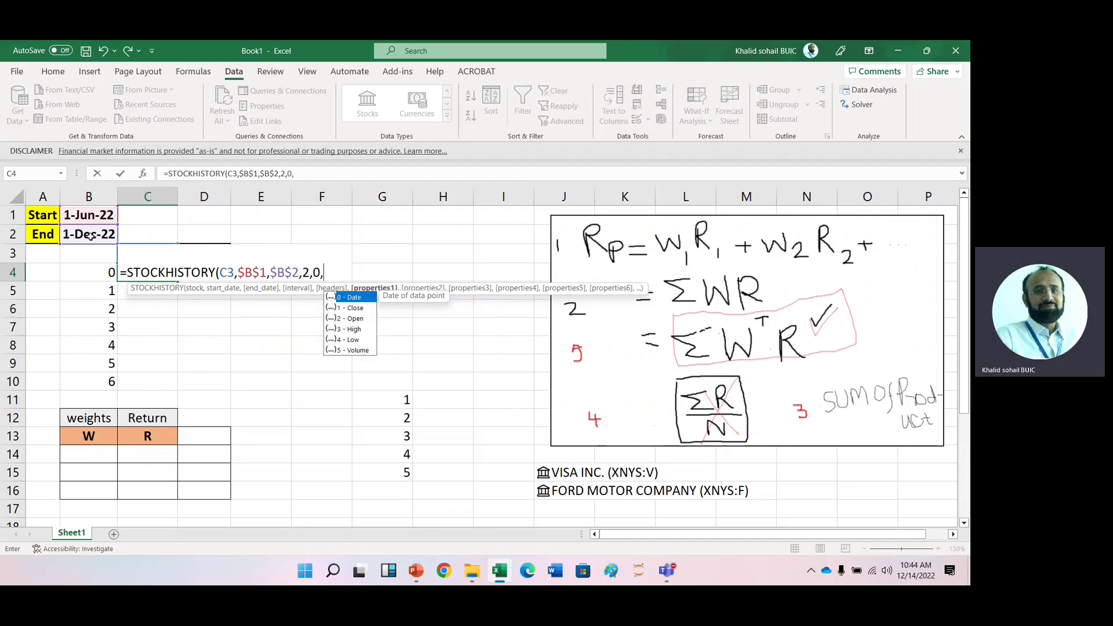
type("1")
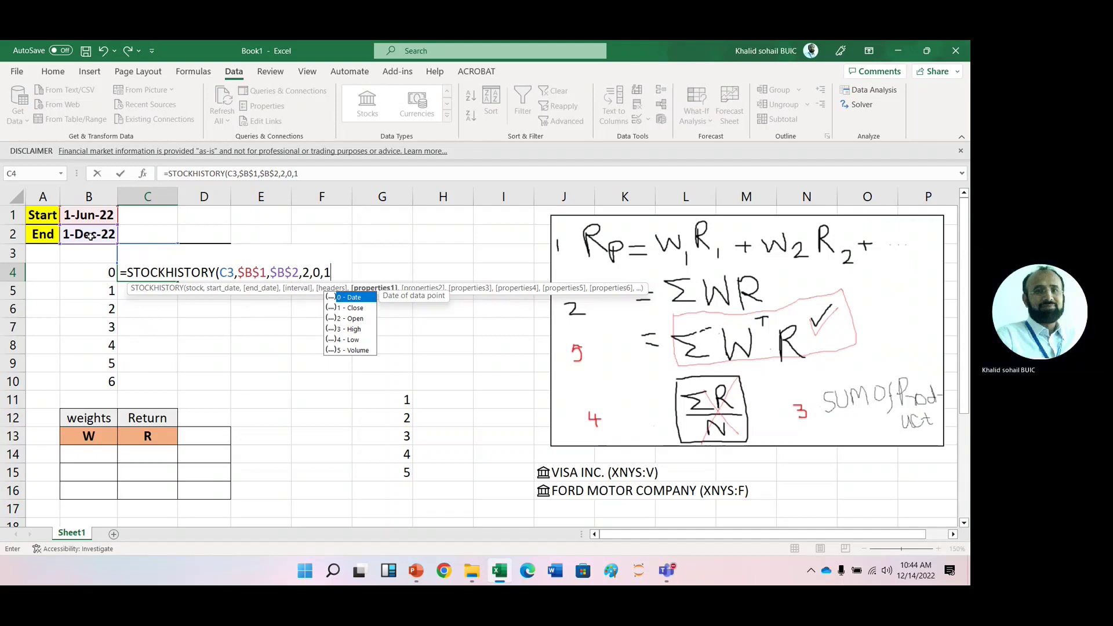
type(")")
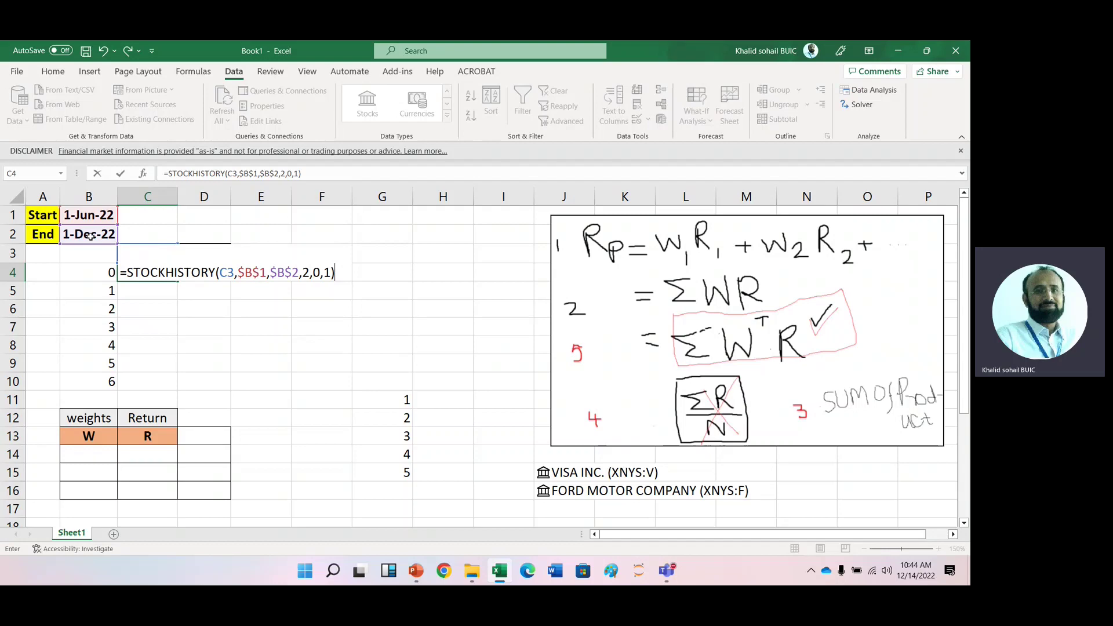
key("Return")
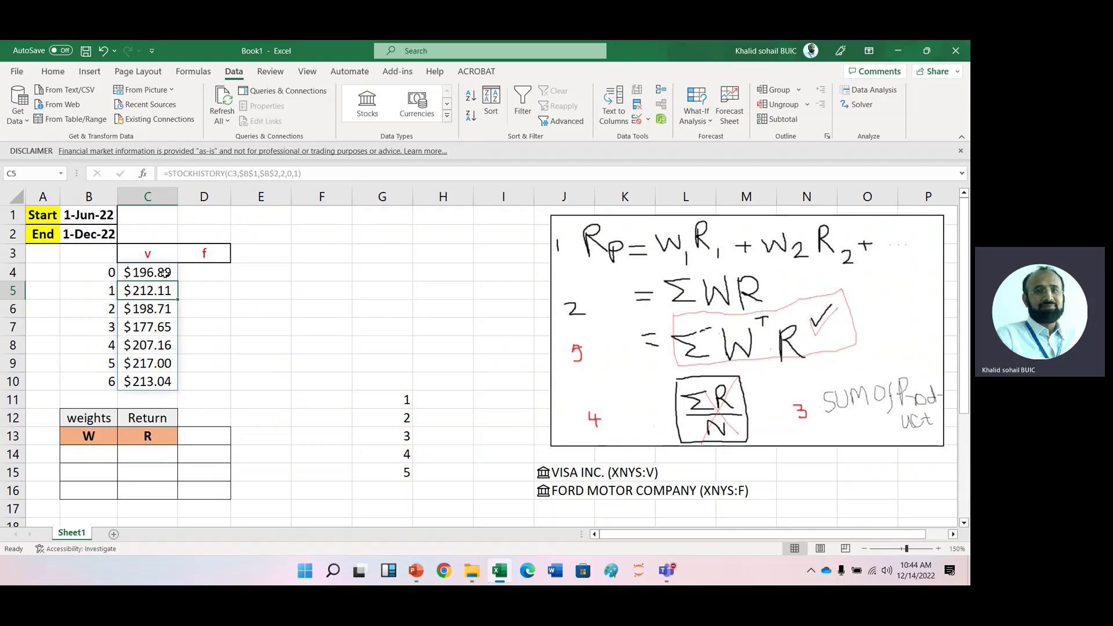
Copy the price formula from C4 across to D4 for Ford's prices
left_click(166, 273)
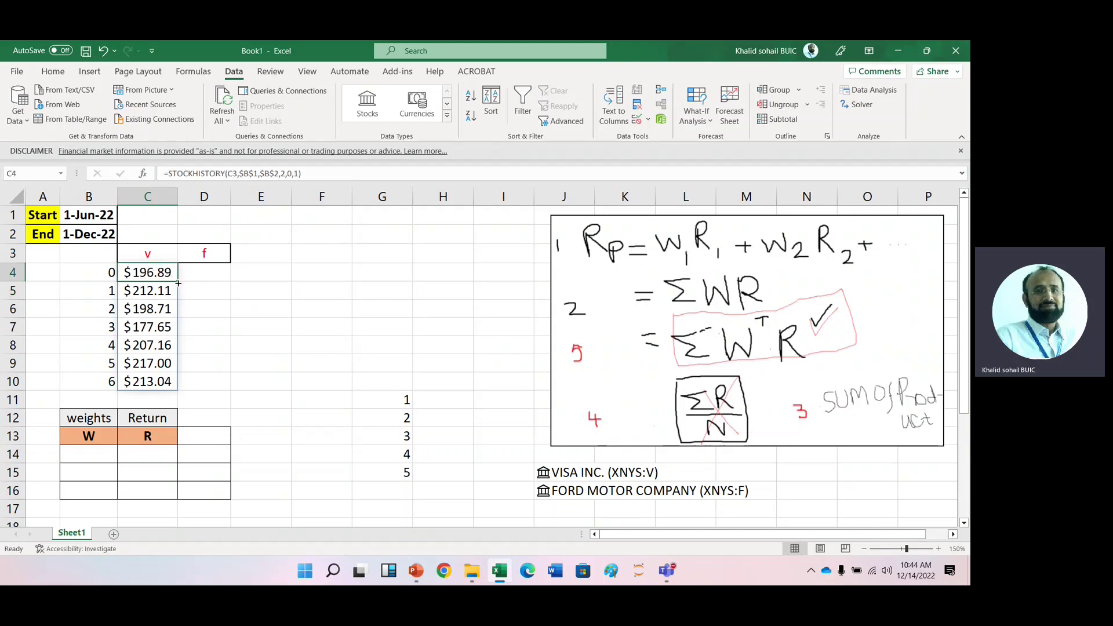
left_click_drag(176, 281, 226, 282)
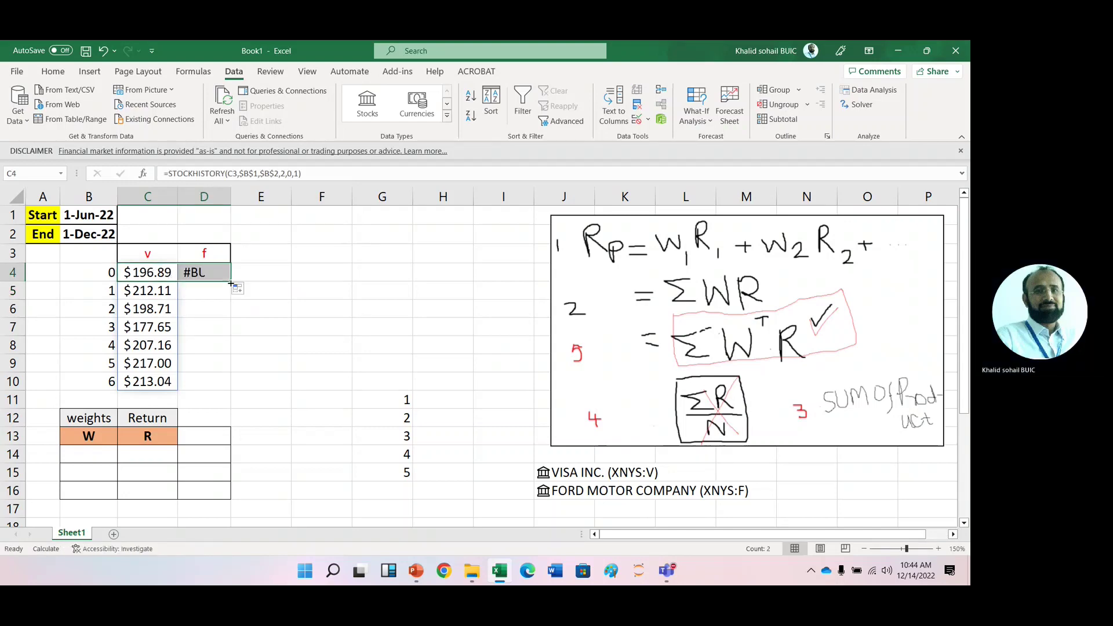
left_click(261, 286)
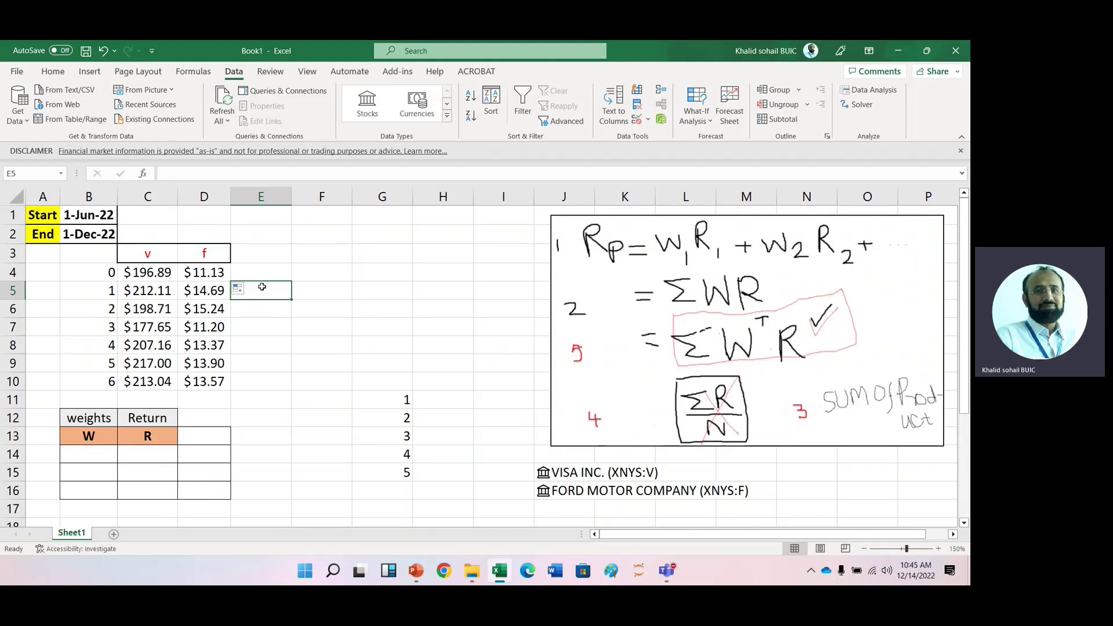
Enter the log return =LN(C5/C4) in E5 and copy it across to F5
type("=")
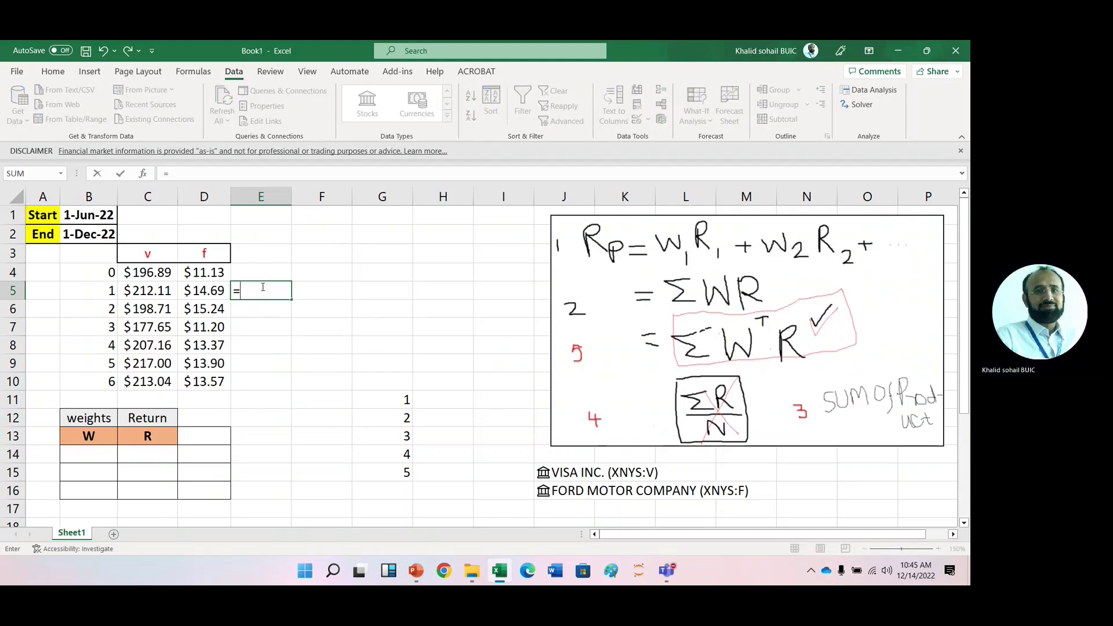
type("ln")
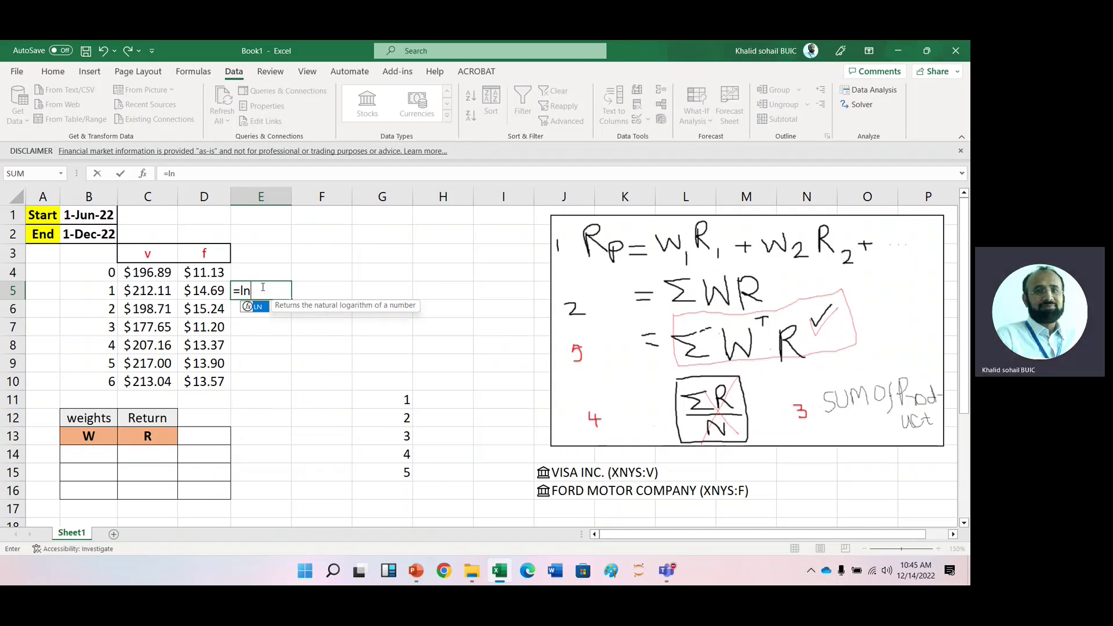
type("(")
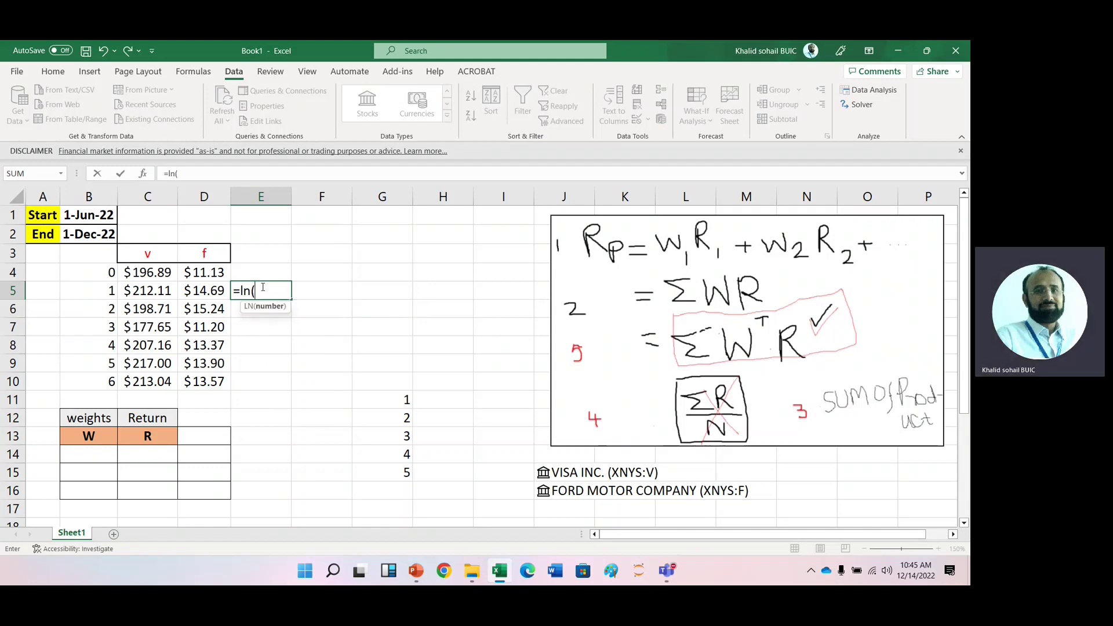
left_click(150, 290)
type("/")
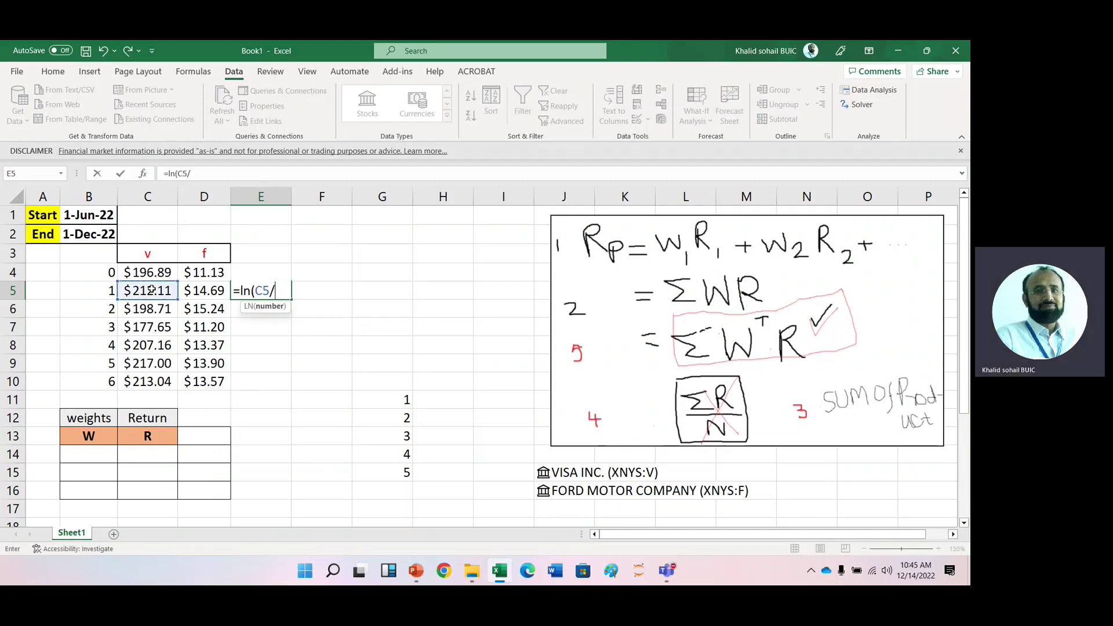
left_click(144, 270)
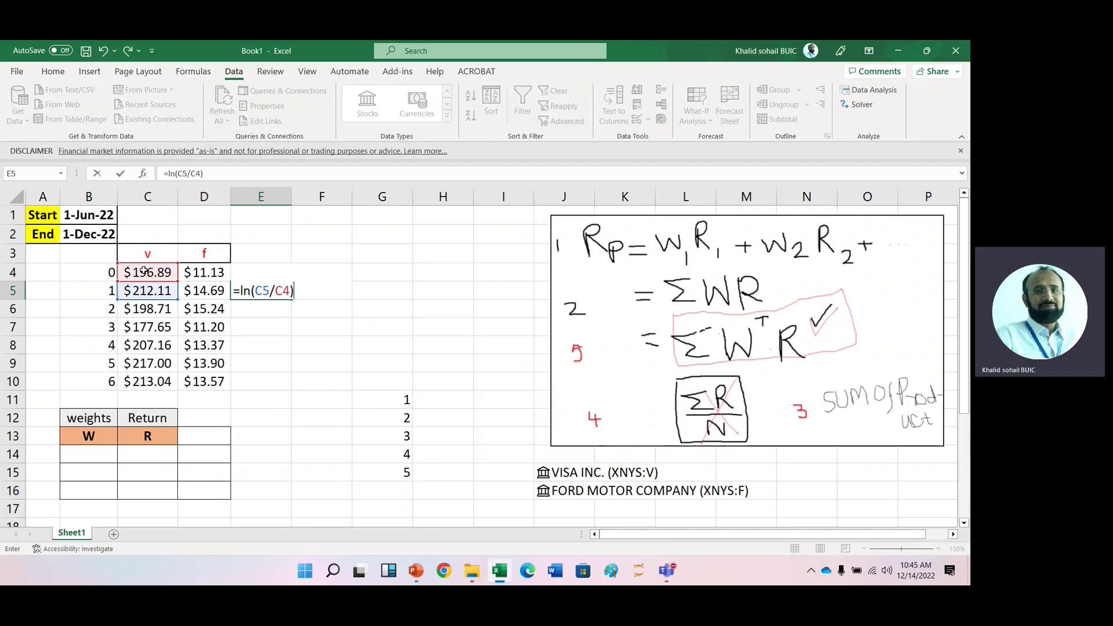
key("Return")
left_click(290, 295)
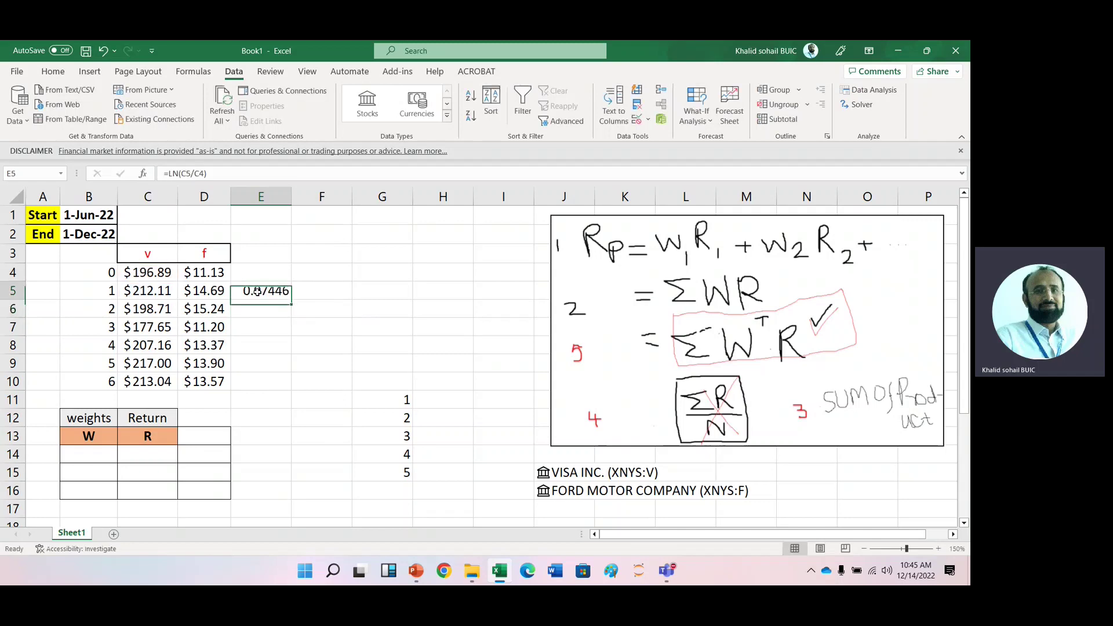
left_click(297, 292)
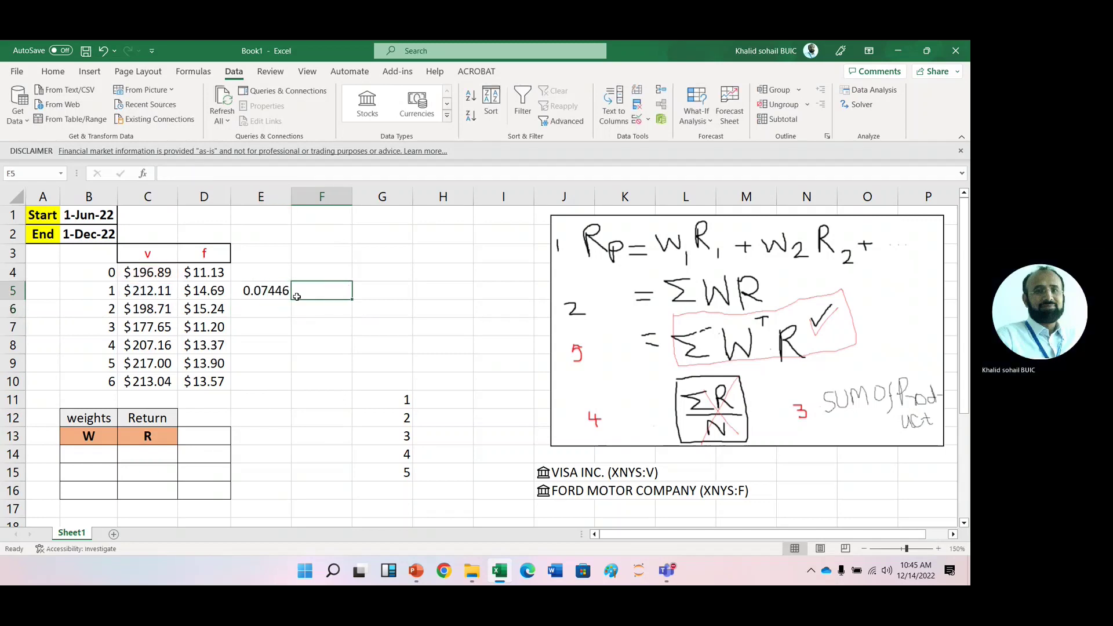
left_click(264, 291)
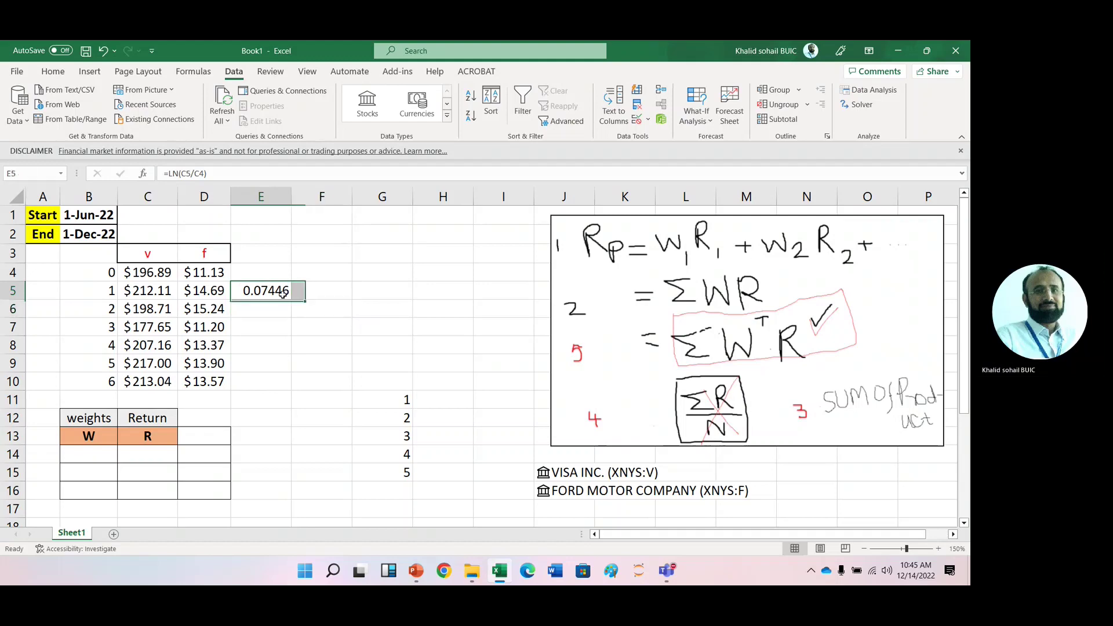
left_click_drag(292, 299, 326, 308)
Head E4 and F4 as R1 and R2, and fill both return formulas down to row 10
left_click(268, 276)
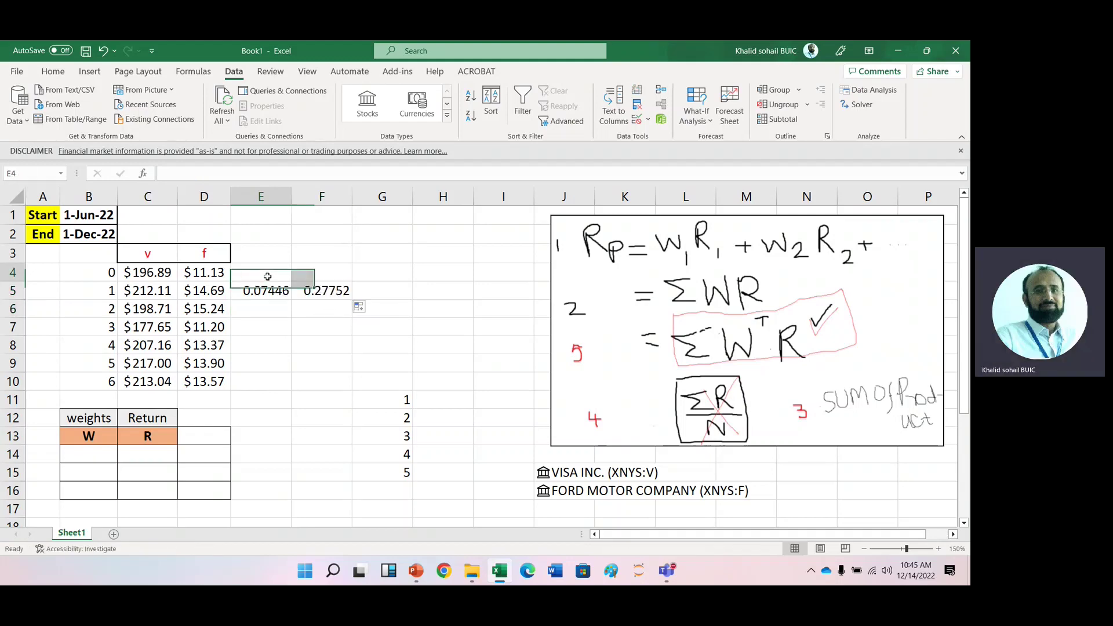
type("R")
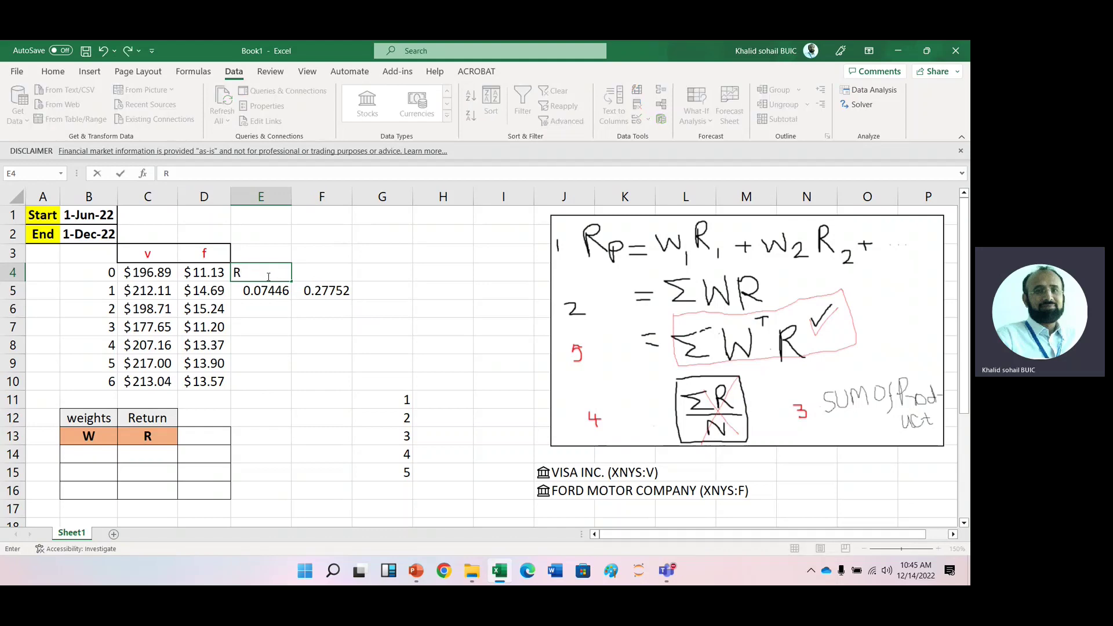
type("1")
key("Return")
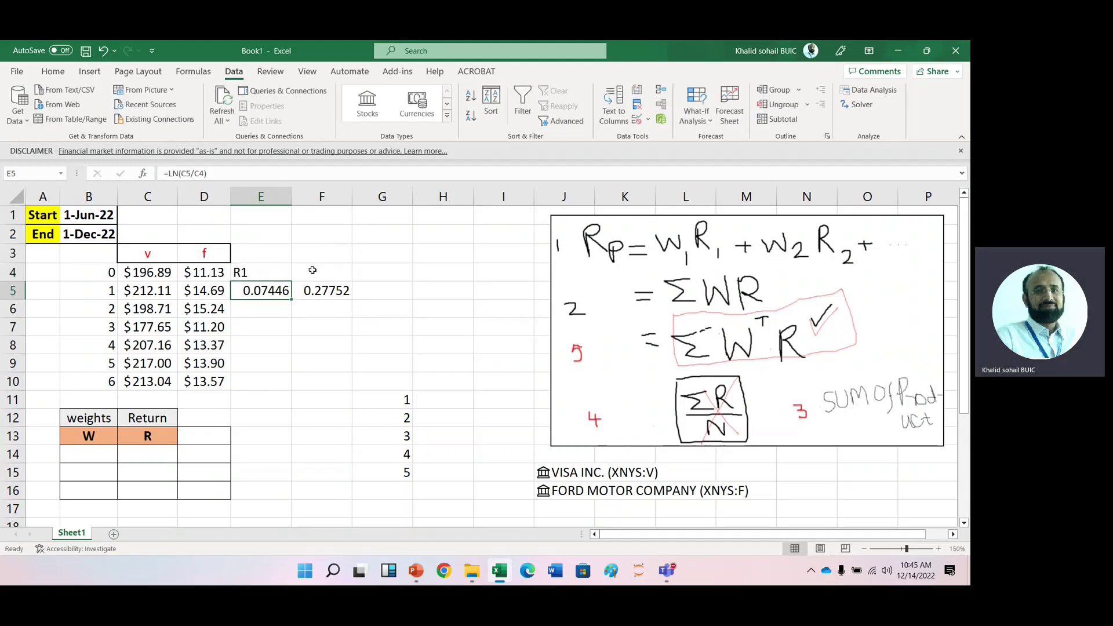
left_click(312, 270)
type("R")
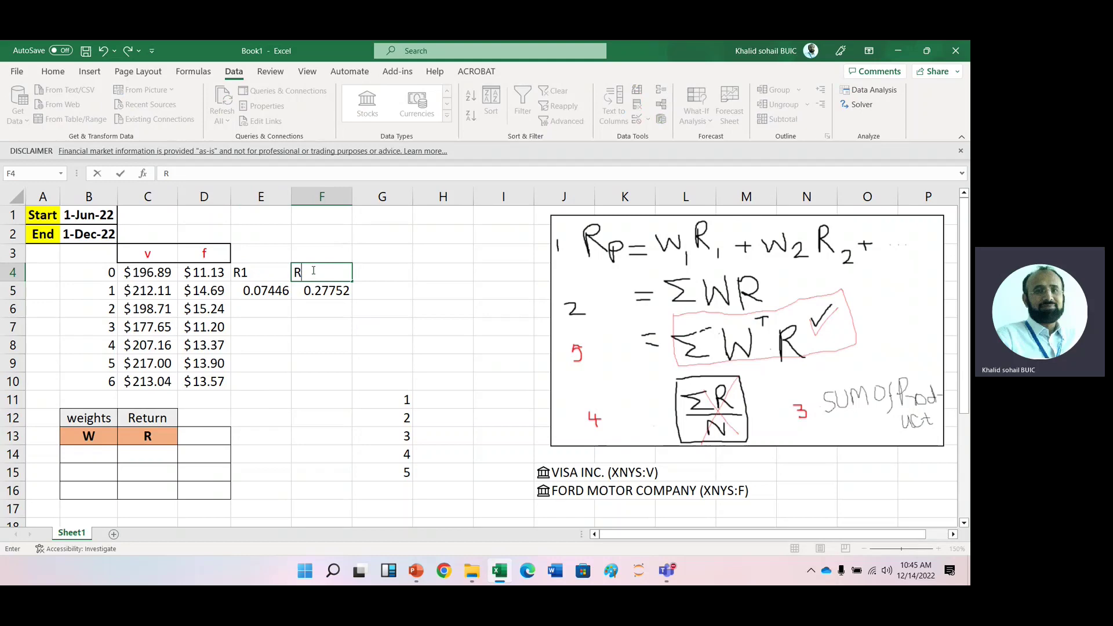
type("2")
left_click(264, 291)
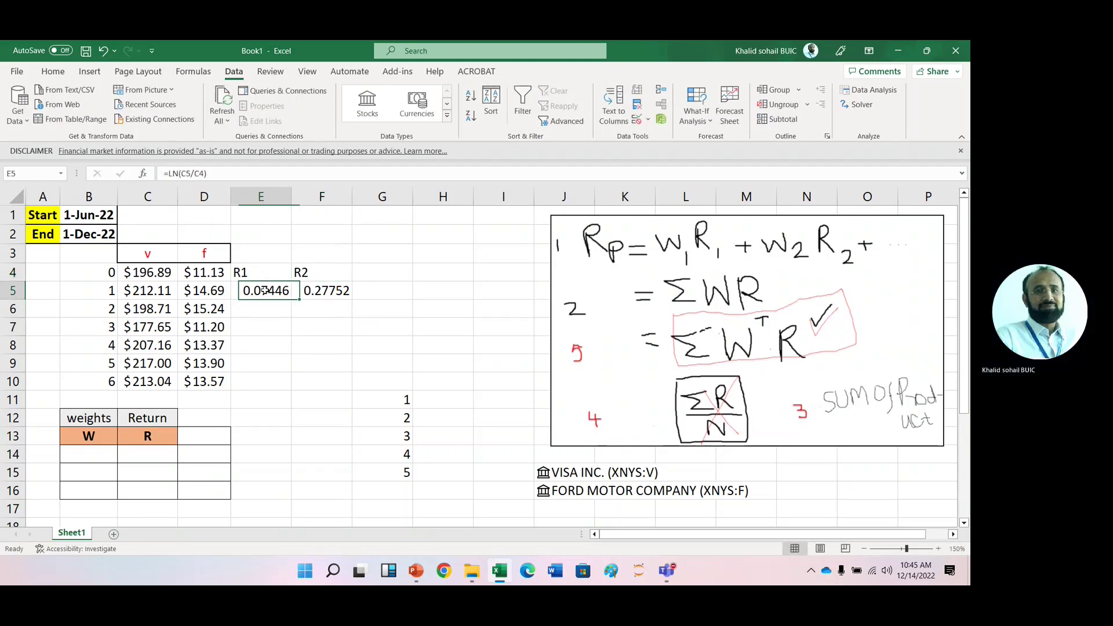
key("shift+Right")
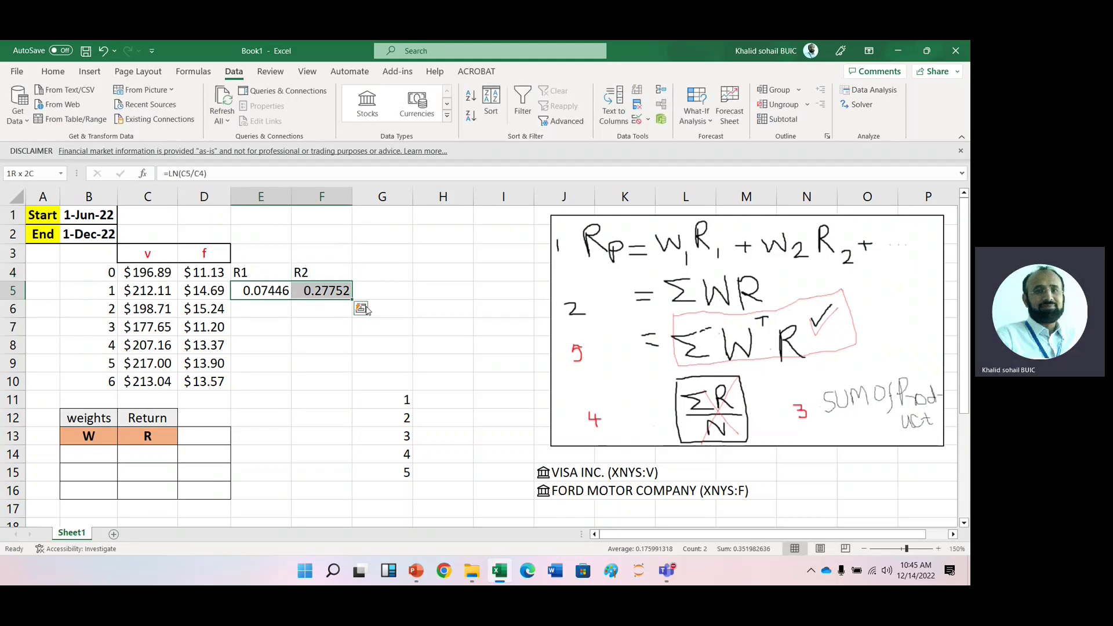
left_click_drag(352, 299, 355, 385)
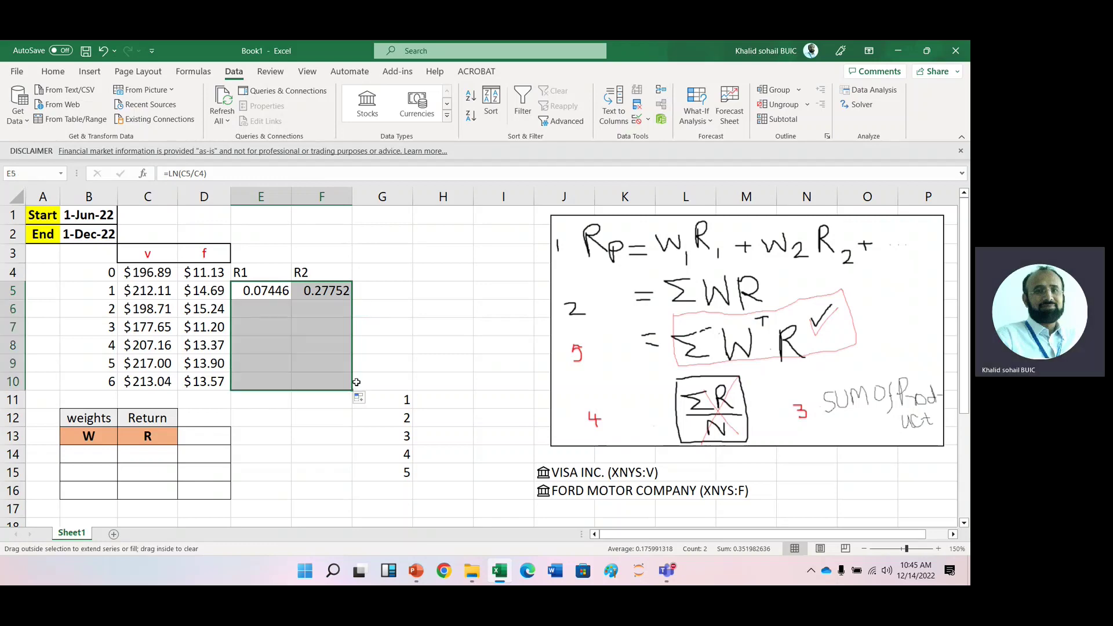
Enter =AVERAGE(E5:E9) in E11 and copy it to F11, giving 1.95% and 4.44%
left_click(270, 397)
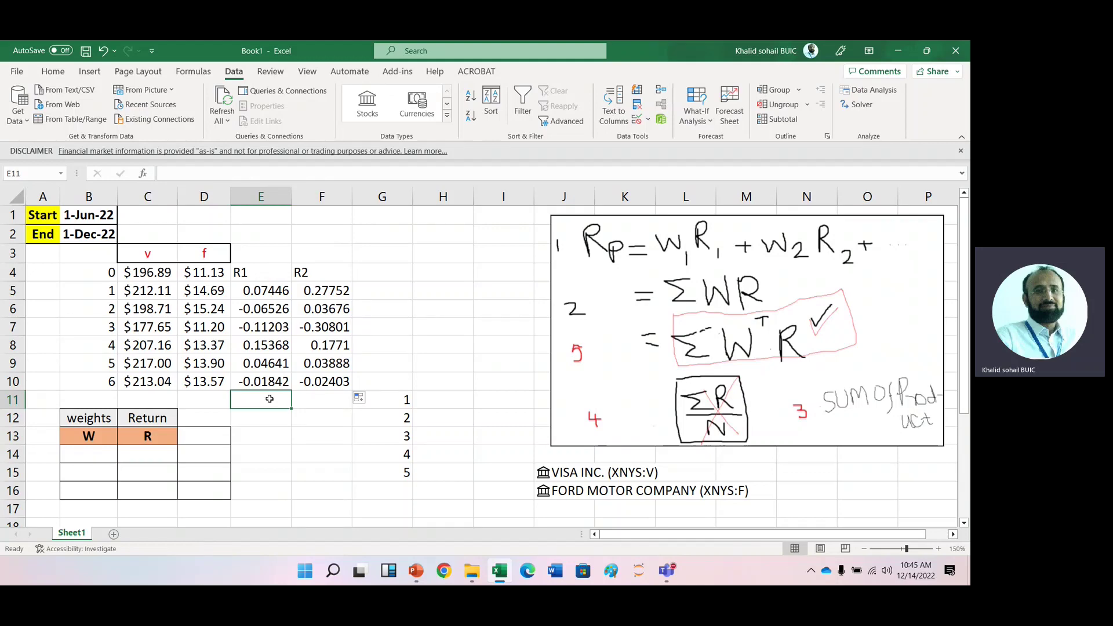
type("=ave")
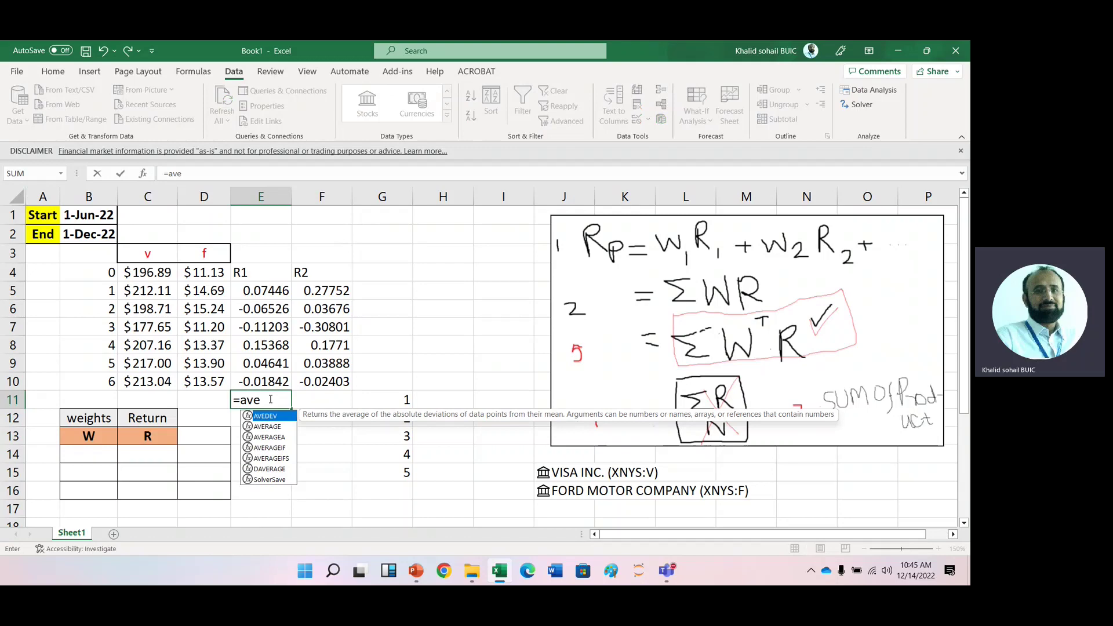
key("Down")
key("Down")
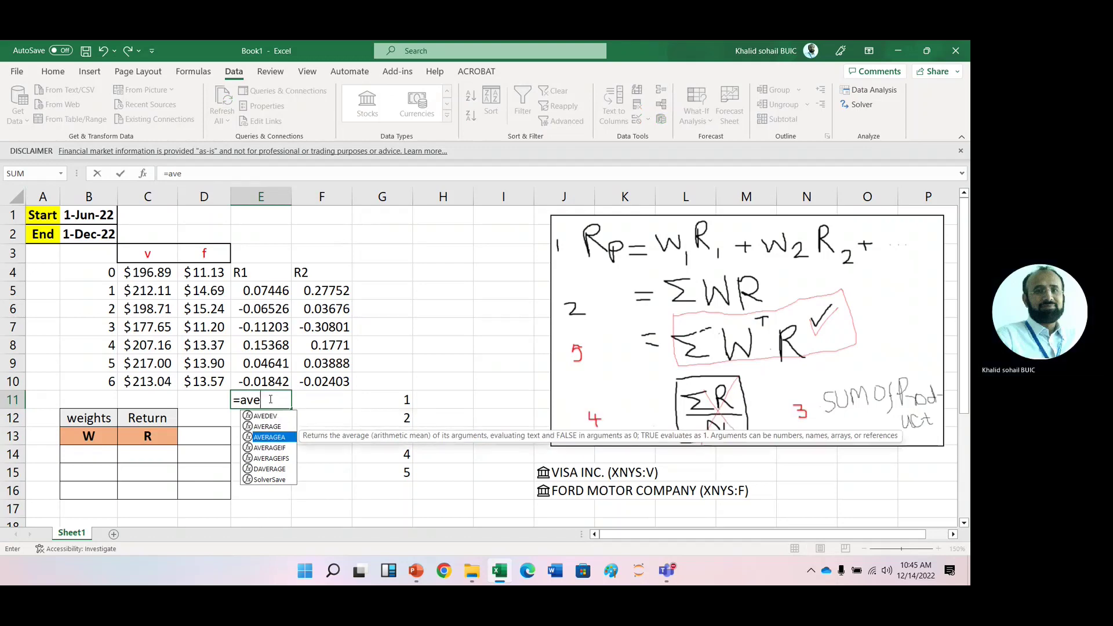
key("Up")
key("Tab")
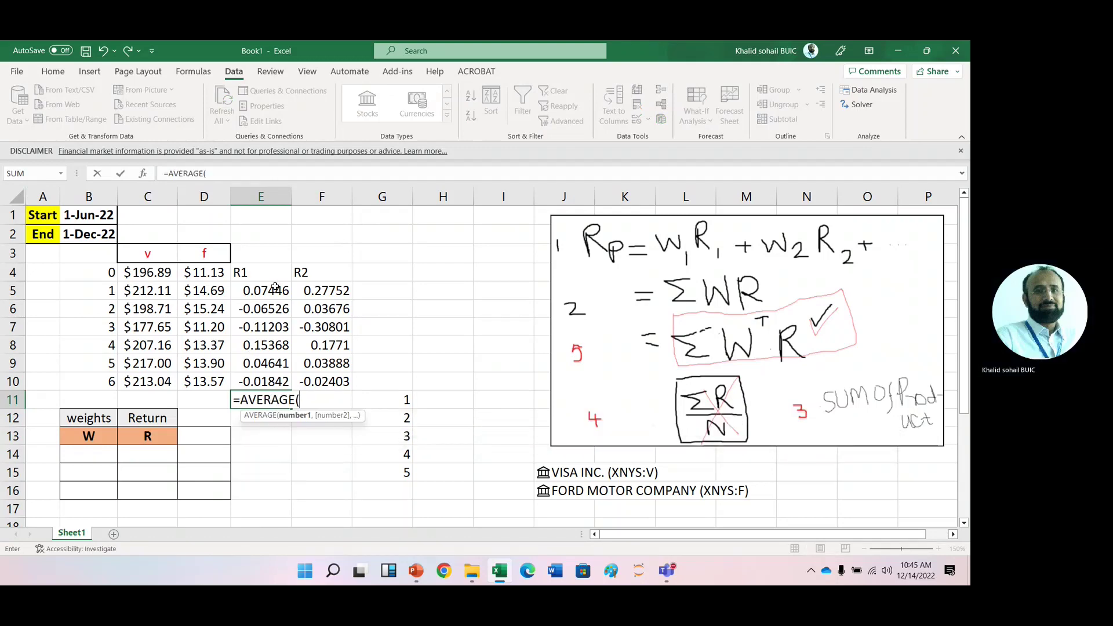
left_click(268, 292)
key("shift+Down")
key("shift+Down")
key("shift+Down")
key("shift+Down")
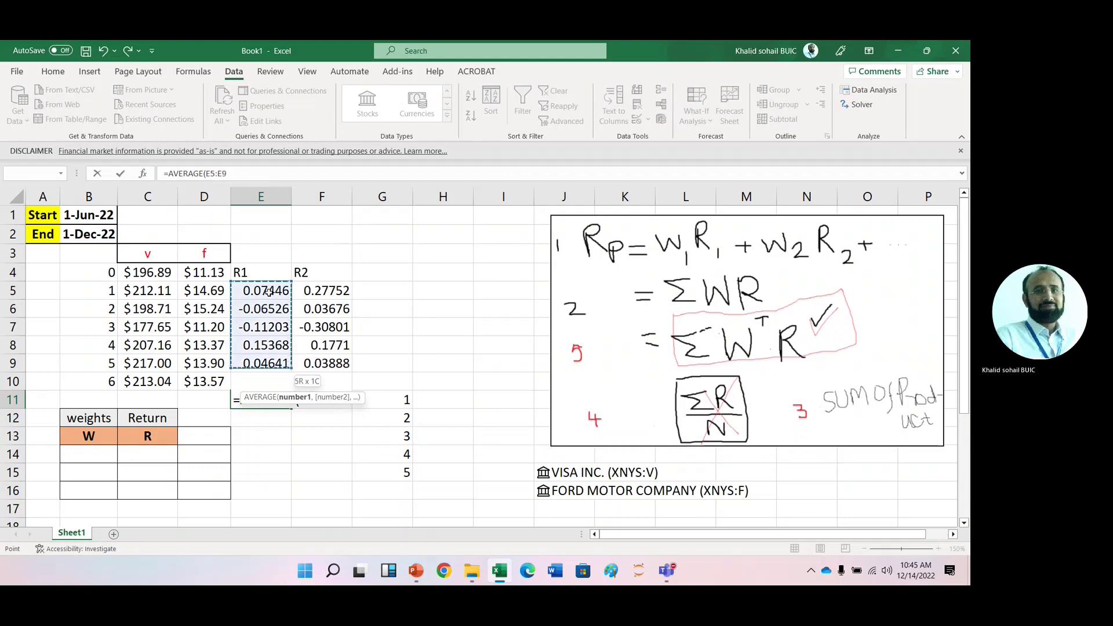
key("Return")
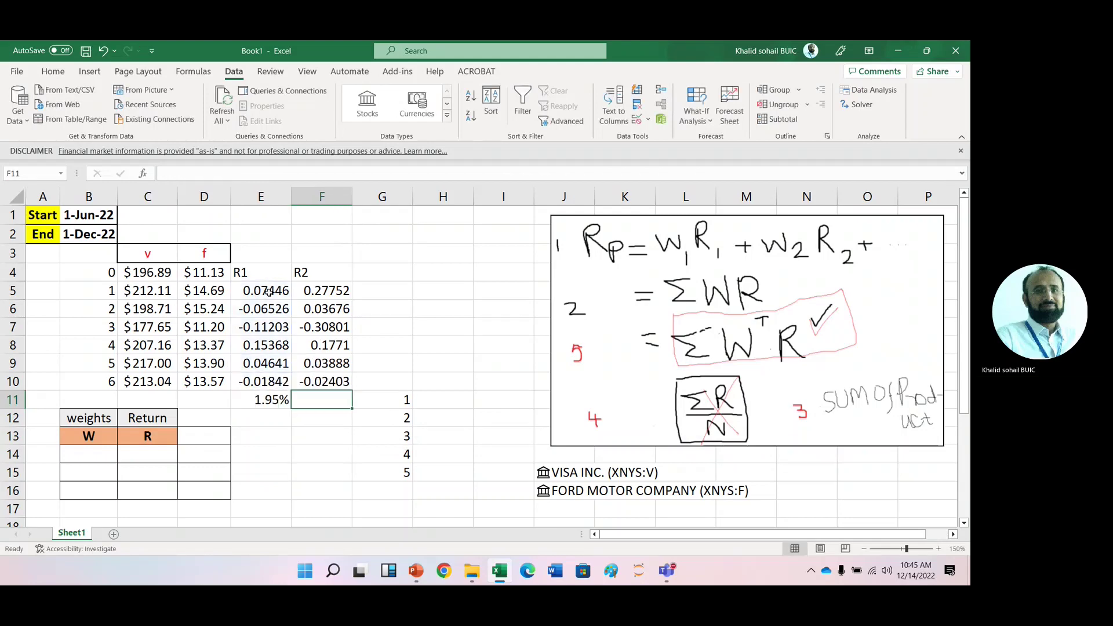
left_click(267, 399)
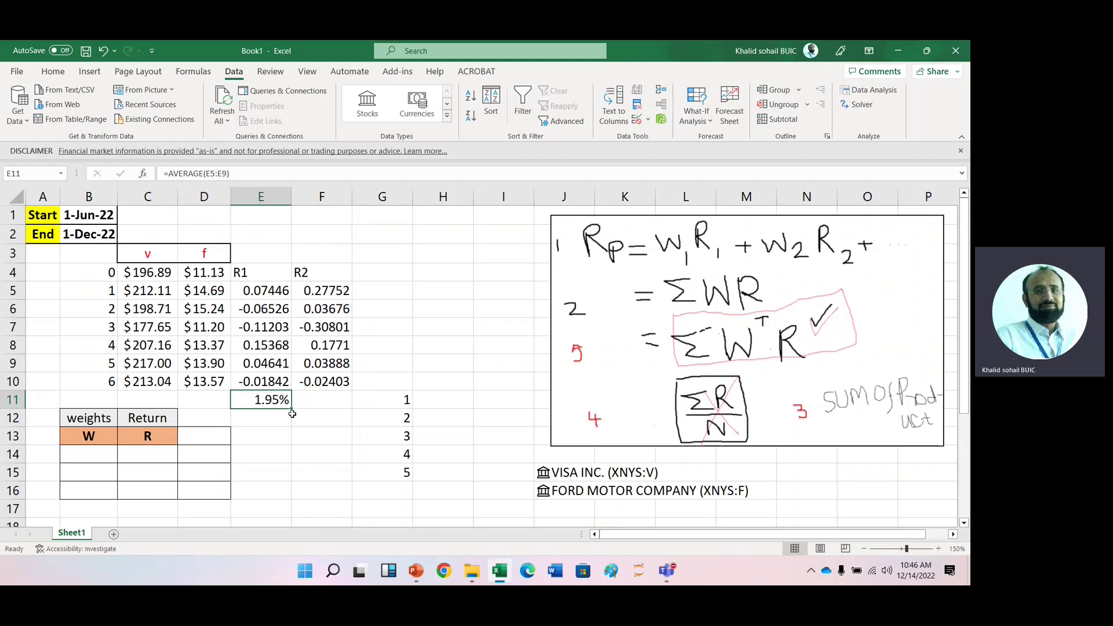
left_click_drag(293, 410, 345, 406)
left_click(286, 421)
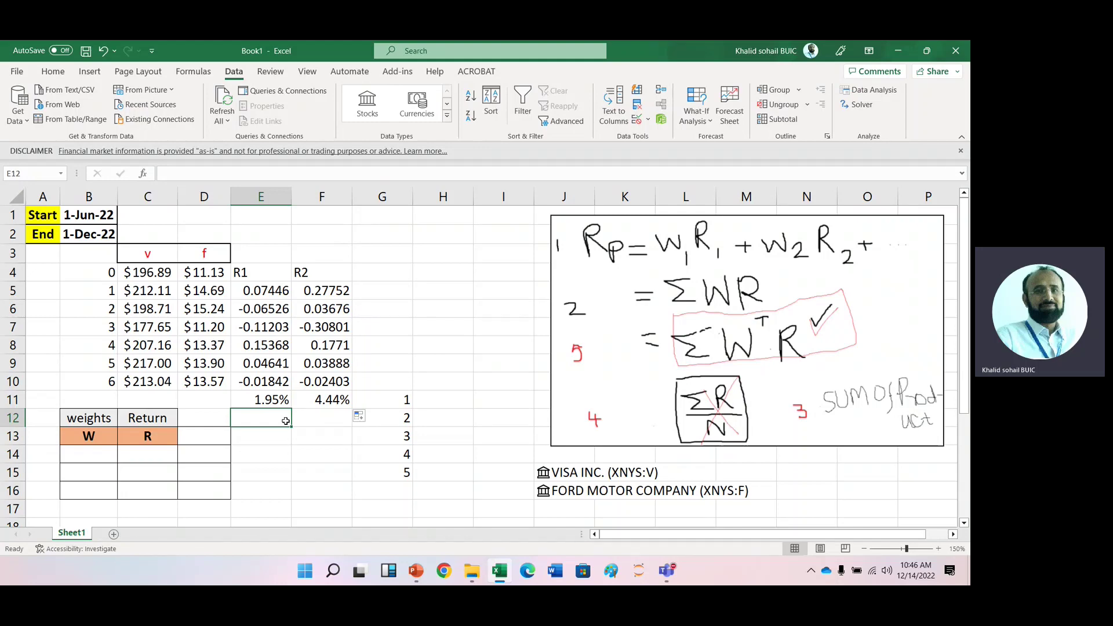
Link C14 and C15 of the Return table to the average returns in E11 and F11
left_click(154, 452)
type("=")
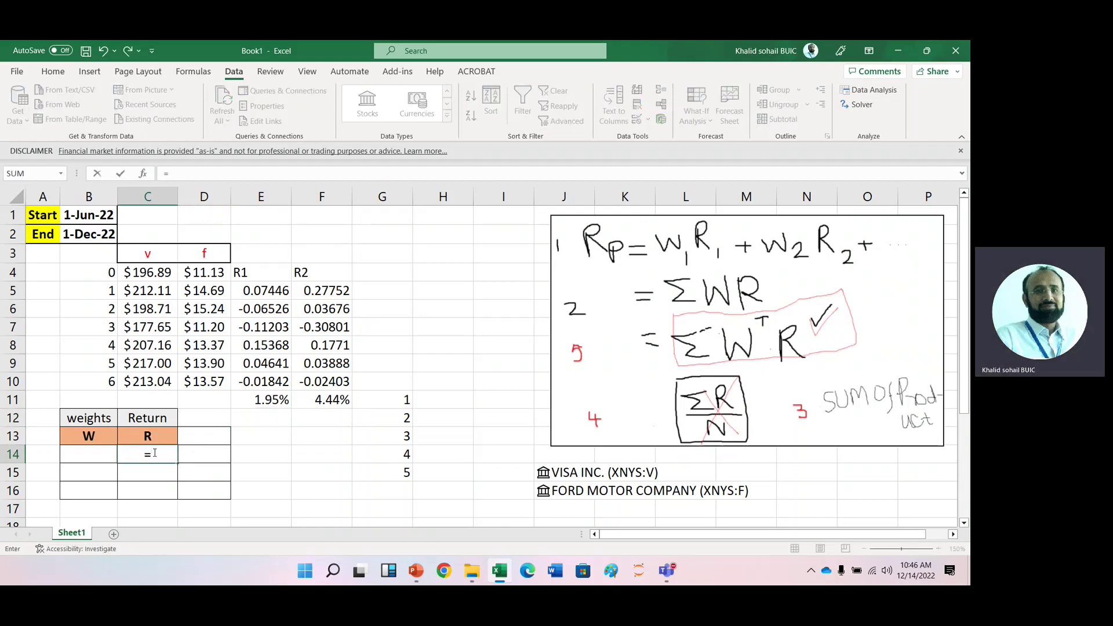
left_click(269, 401)
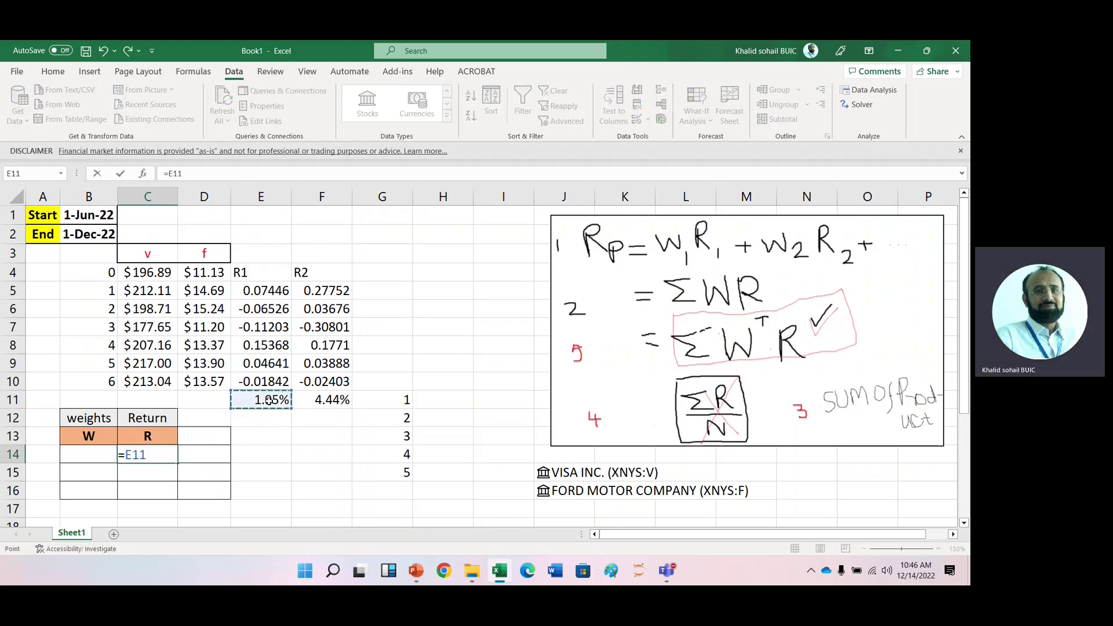
key("Return")
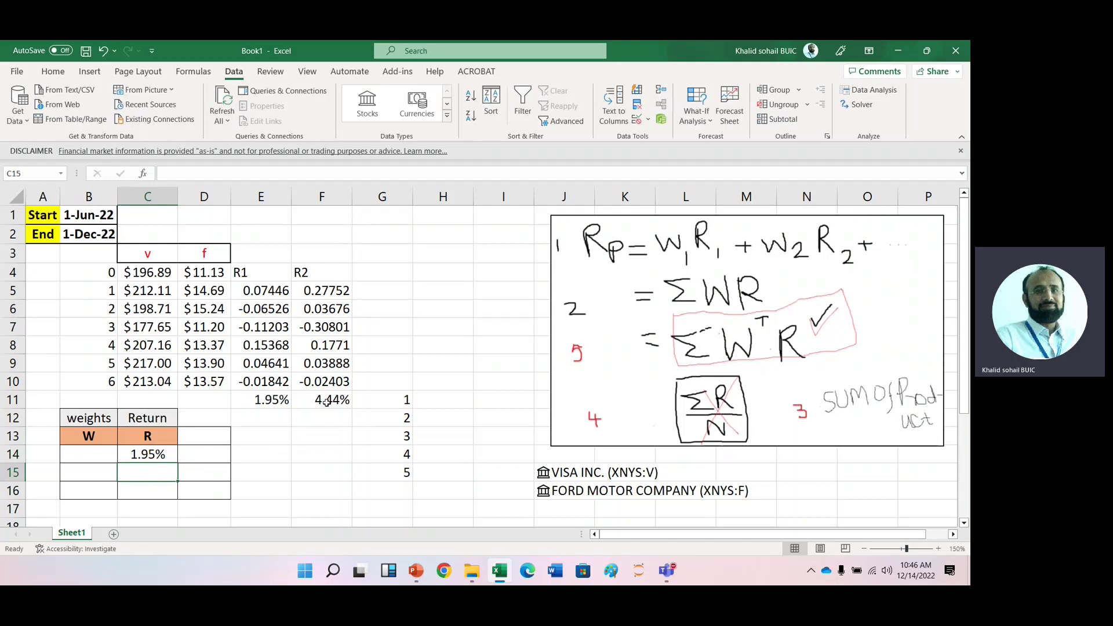
type("=")
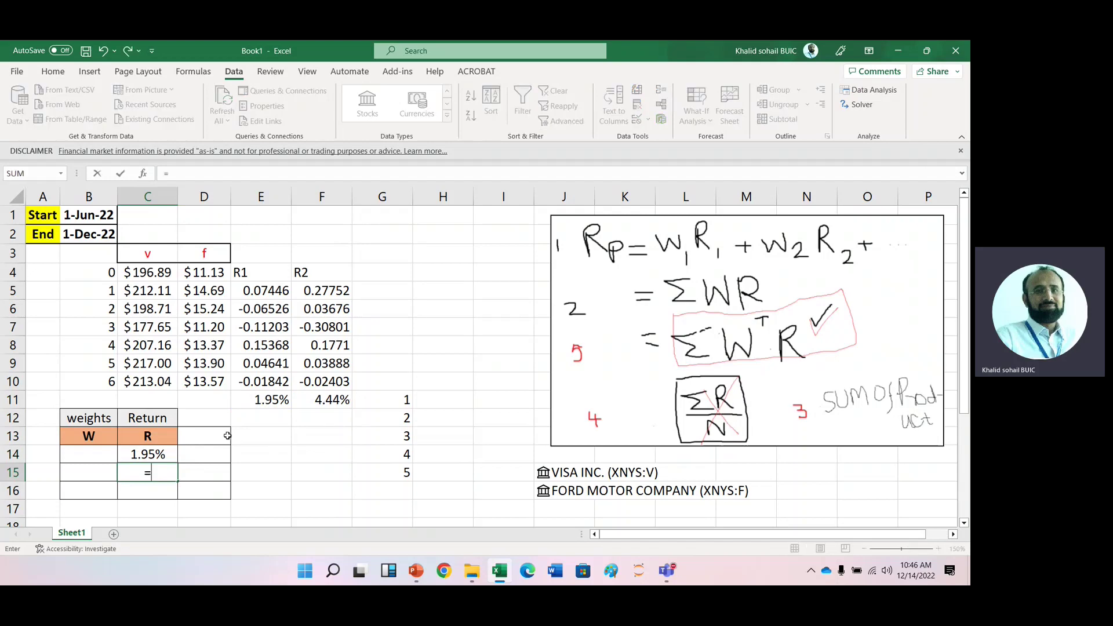
left_click(331, 398)
key("Return")
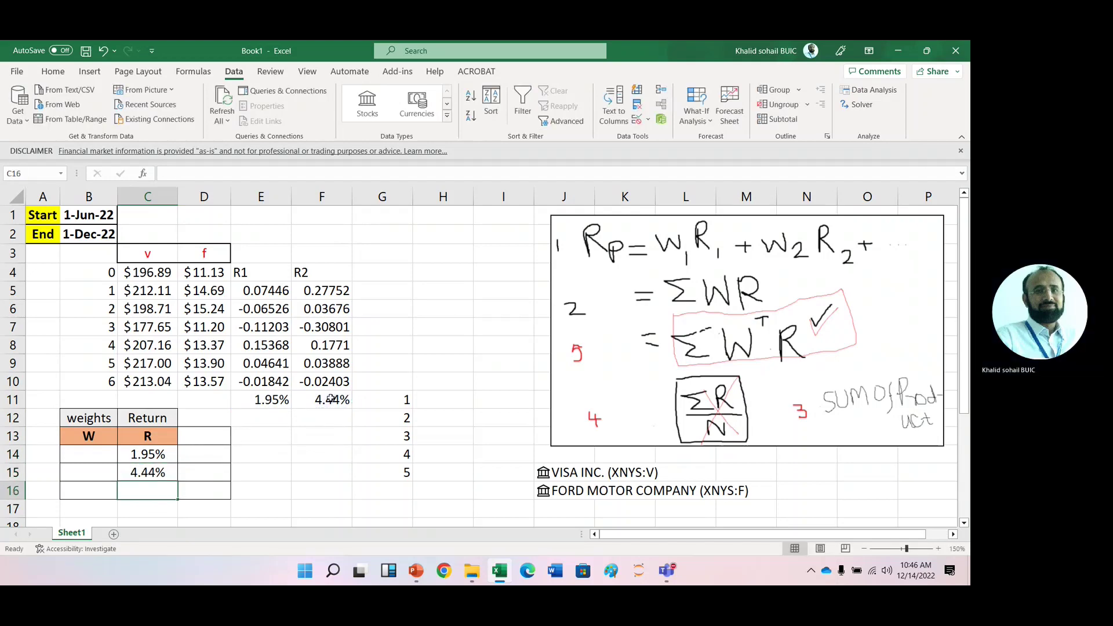
Set Visa's weight in B14 to 0.5 and Ford's weight in B15 to =1-B14
left_click(87, 458)
type(".0")
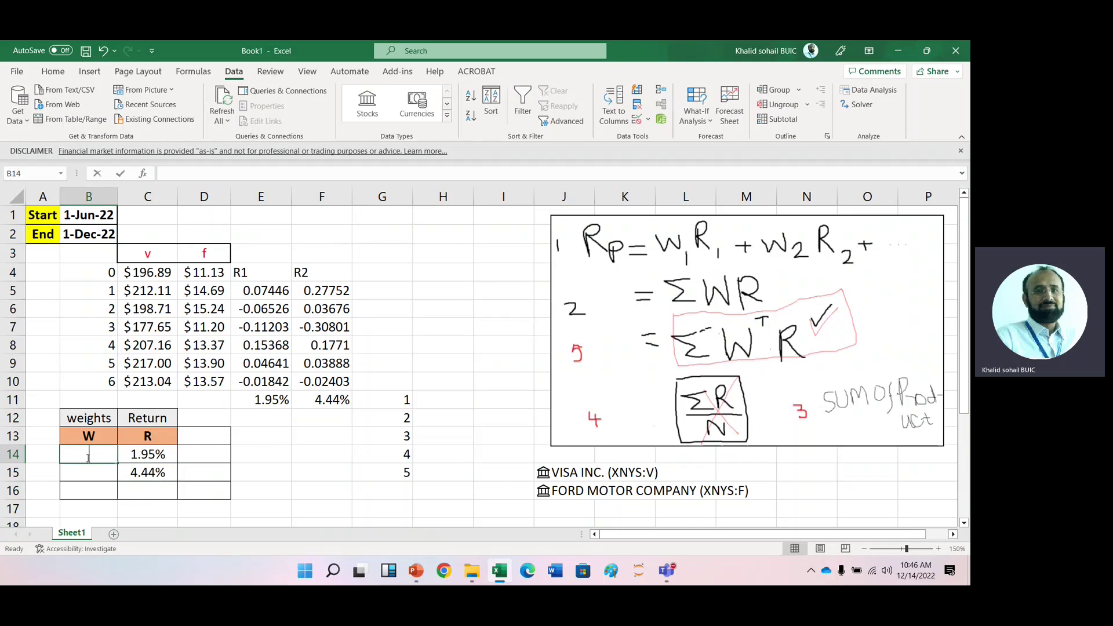
type("5")
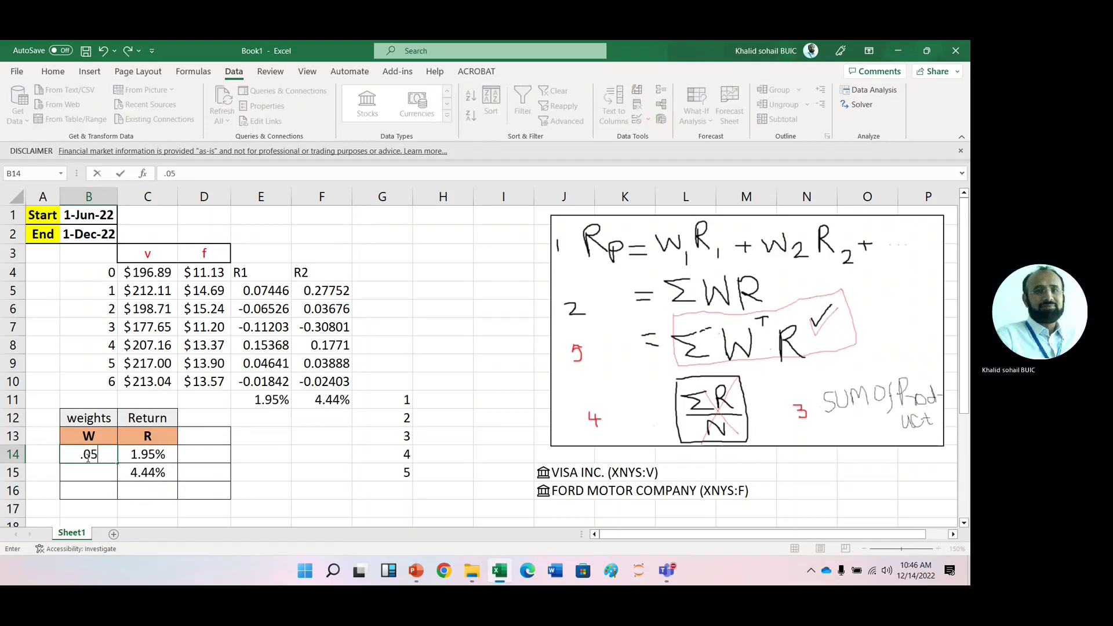
key("Return")
left_click(87, 457)
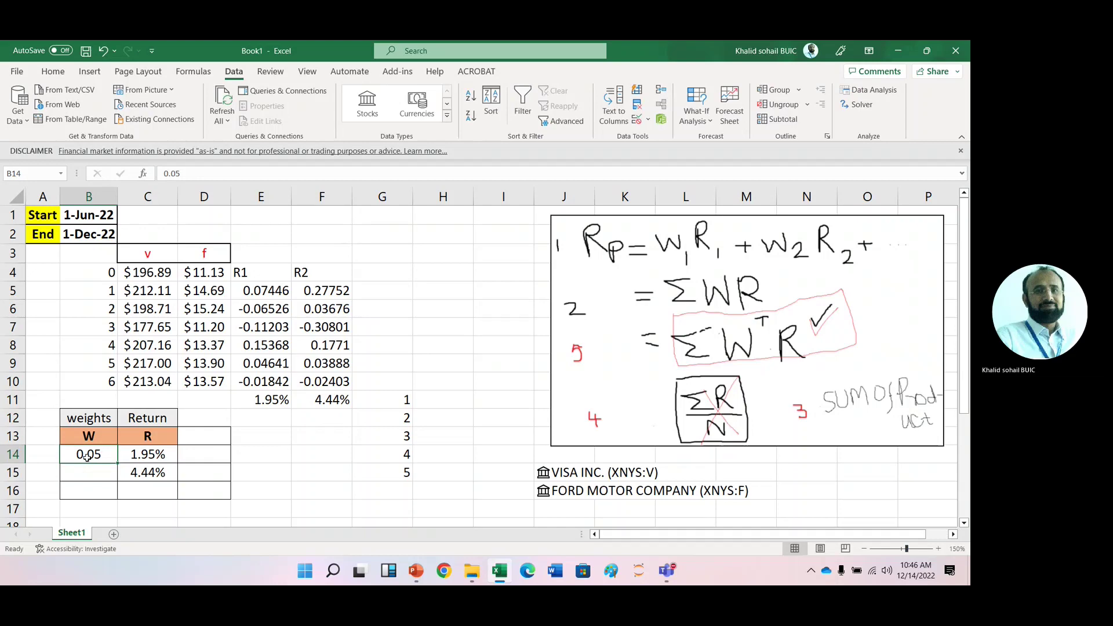
type(".5")
key("Return")
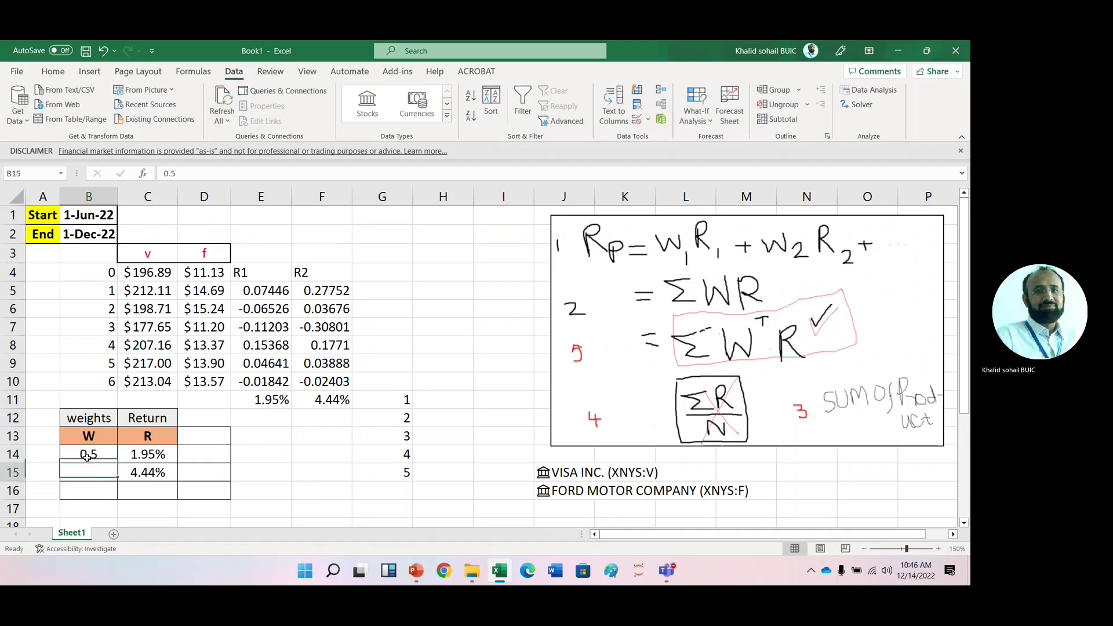
type("=")
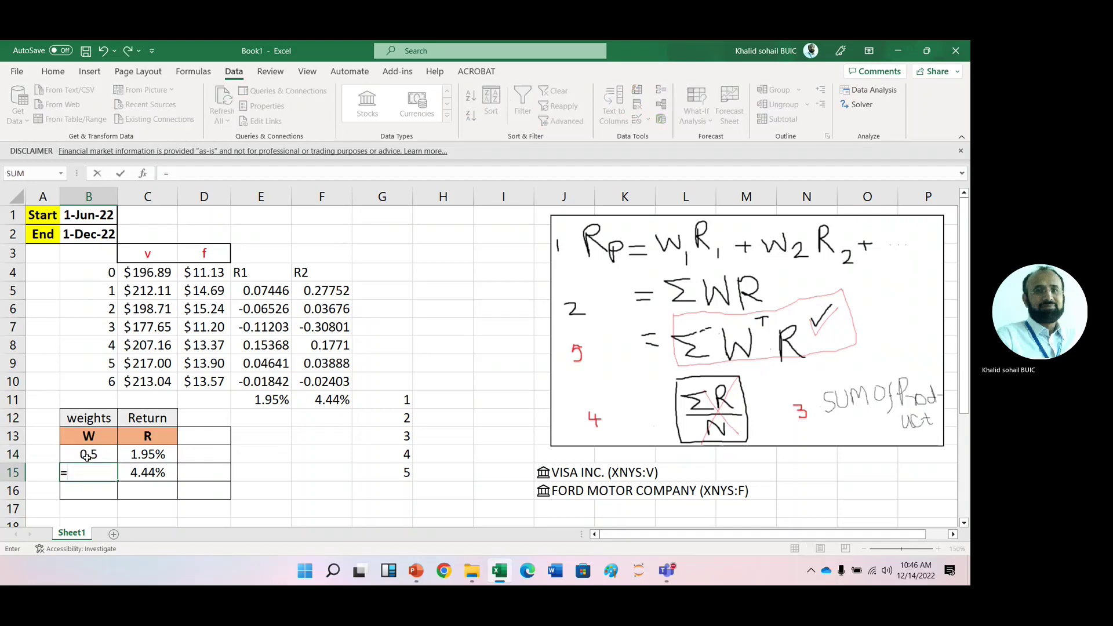
type("1-")
left_click(87, 456)
key("Return")
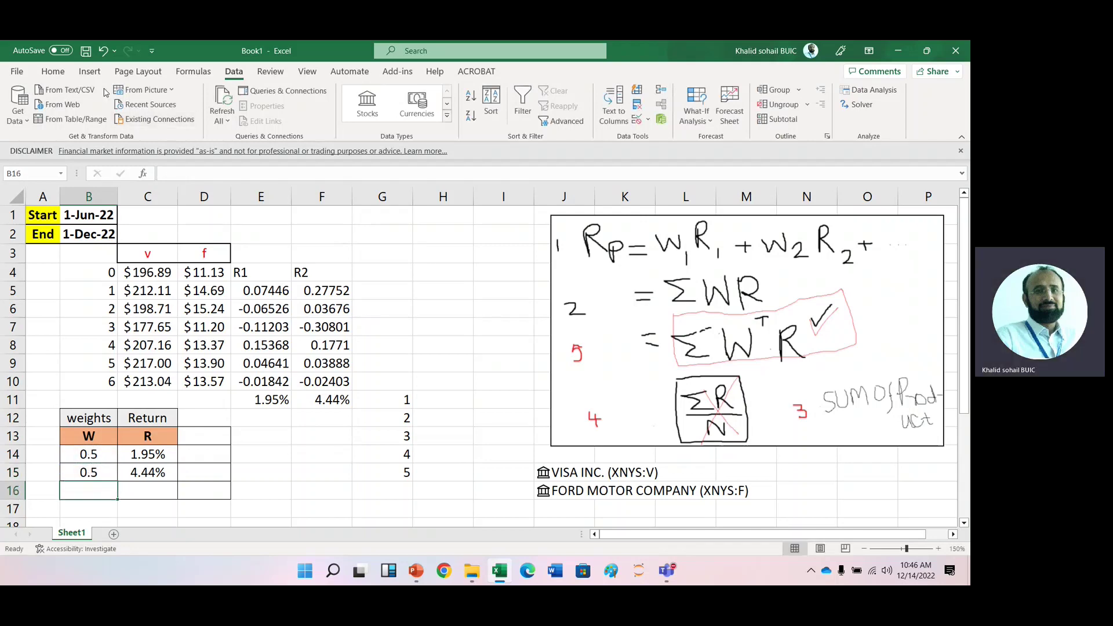
AutoSum the two weights into B16, totalling 1
left_click(55, 71)
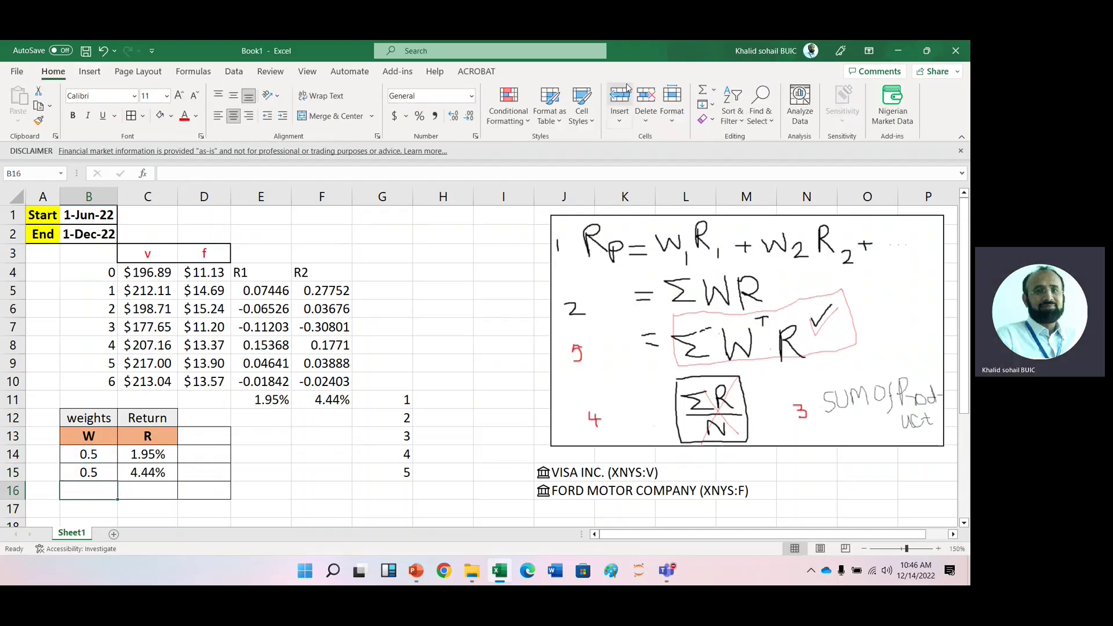
left_click(702, 93)
left_click(702, 93)
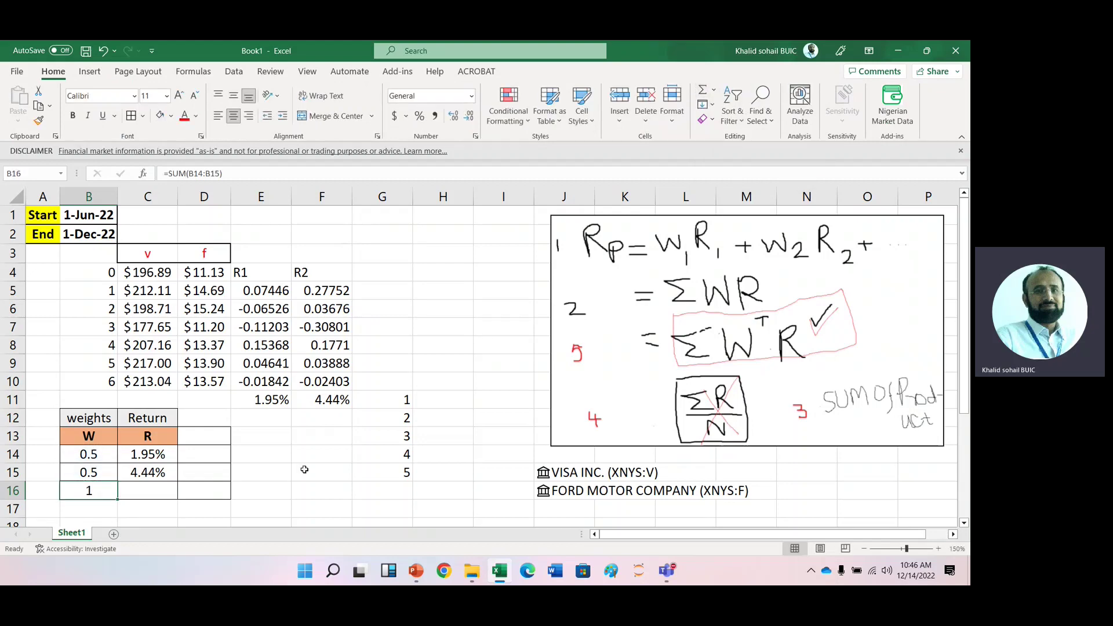
left_click(259, 490)
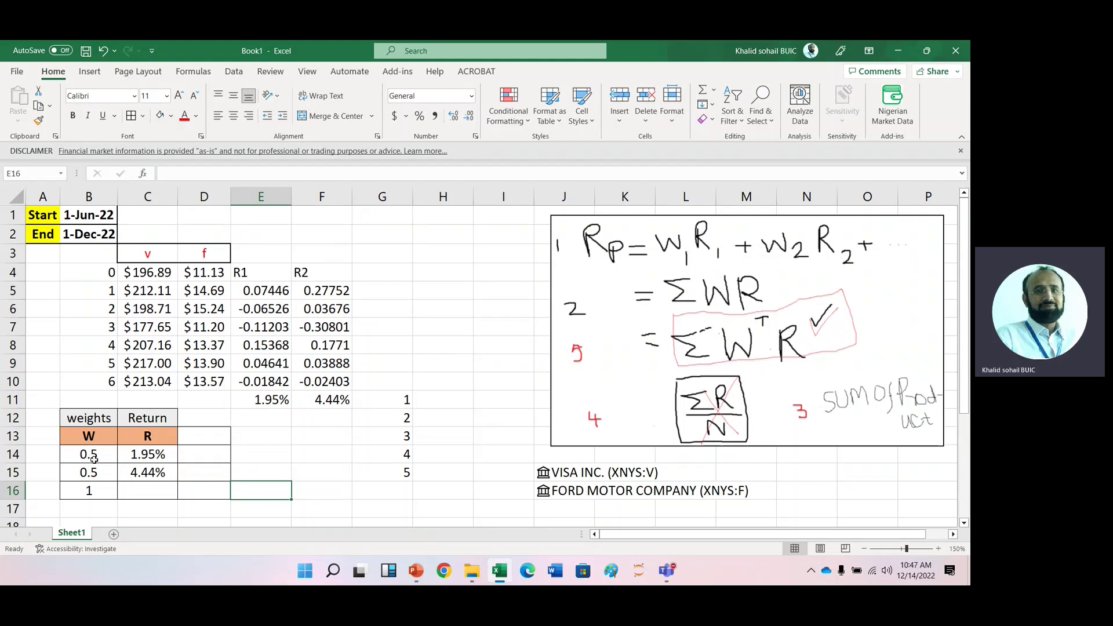
Number the Visa and Ford asset rows 1 and 2 in column A
left_click(49, 455)
type("1")
key("Return")
type("2")
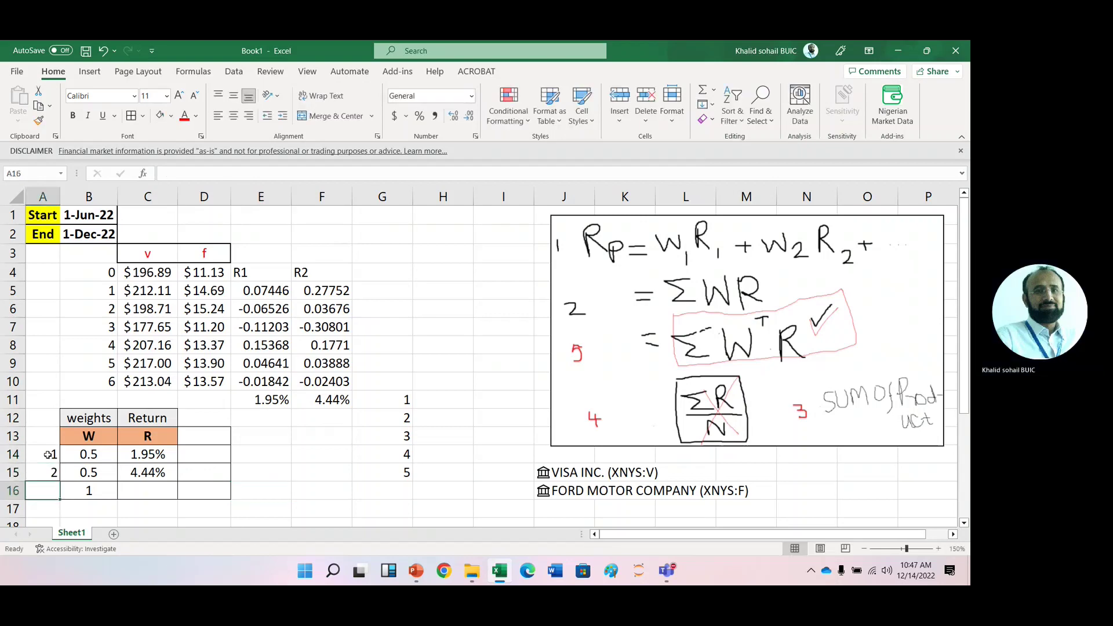
Enter the weighted portfolio return =B14*C14+B15*C15 in E15
left_click(267, 475)
type("=")
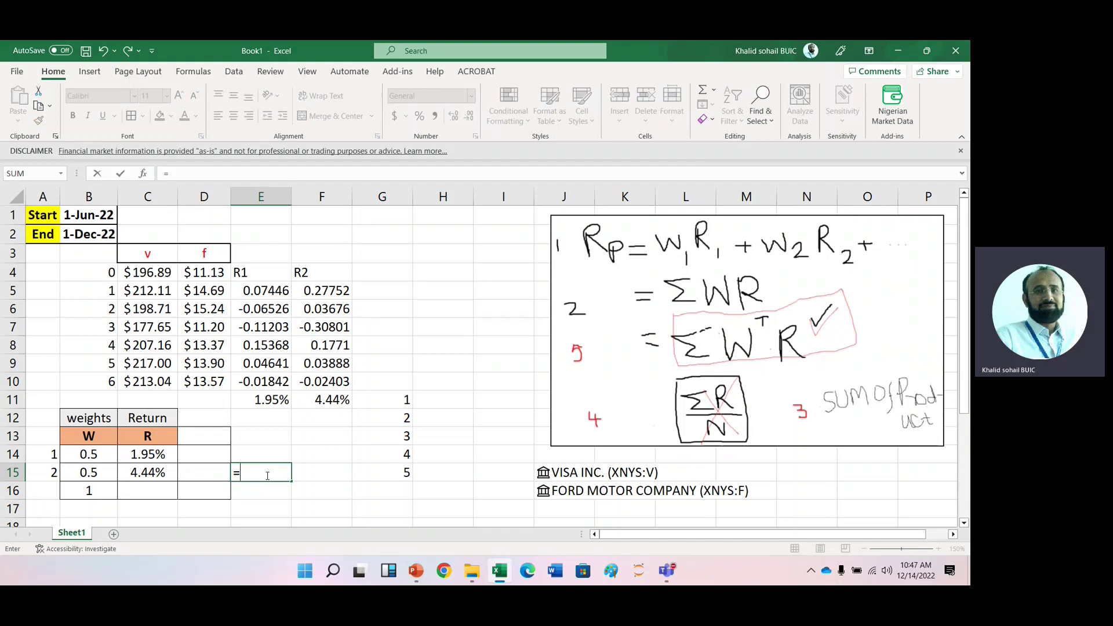
left_click(84, 453)
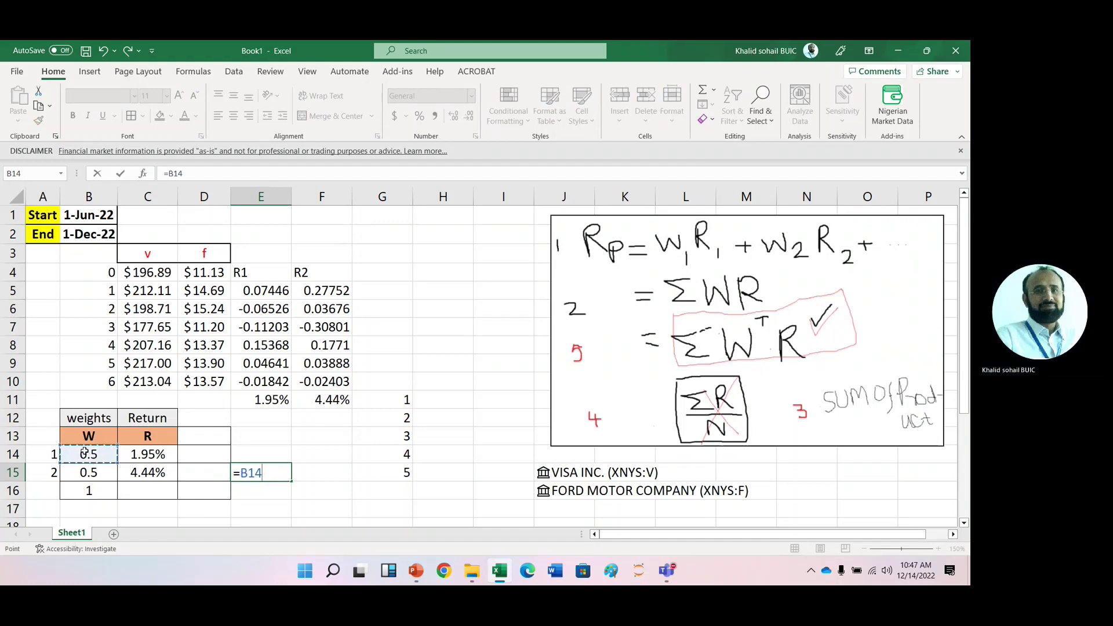
type("*")
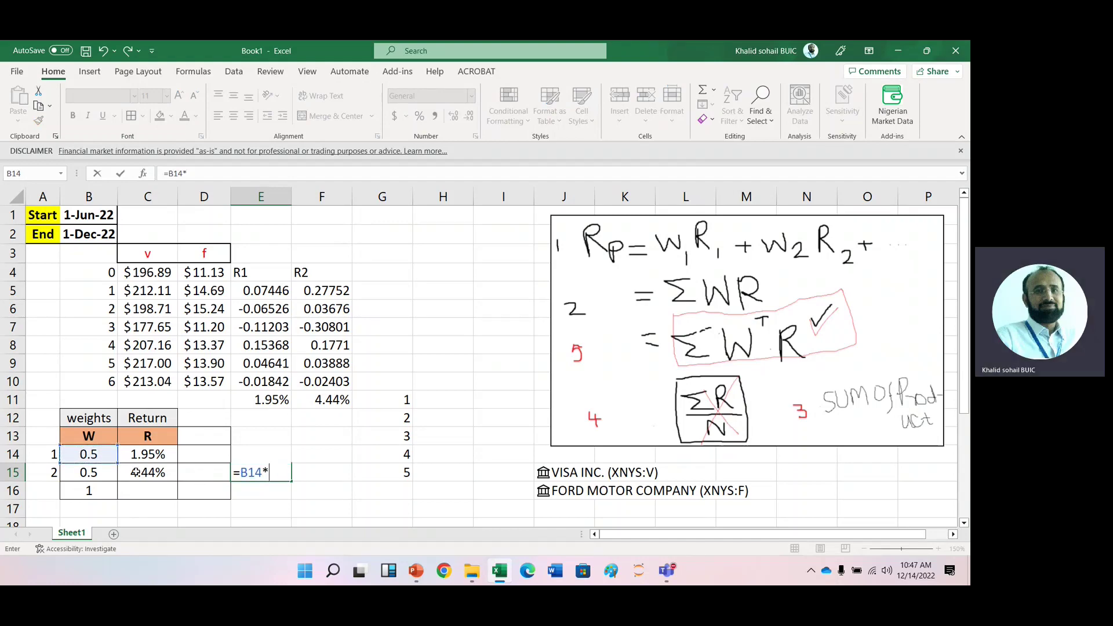
left_click(148, 454)
type("+")
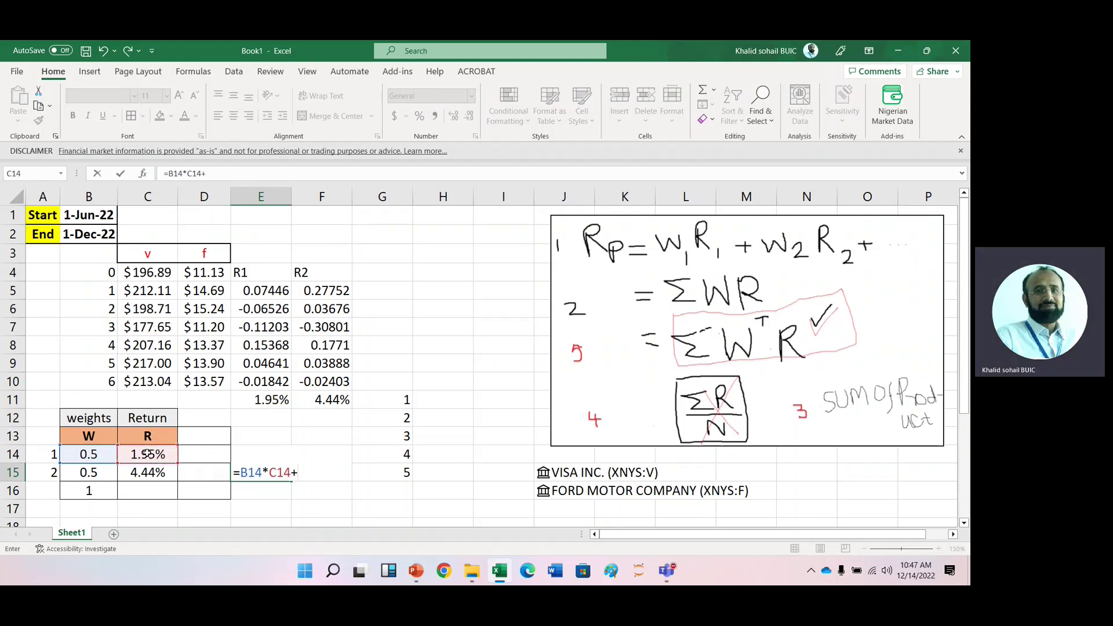
left_click(100, 471)
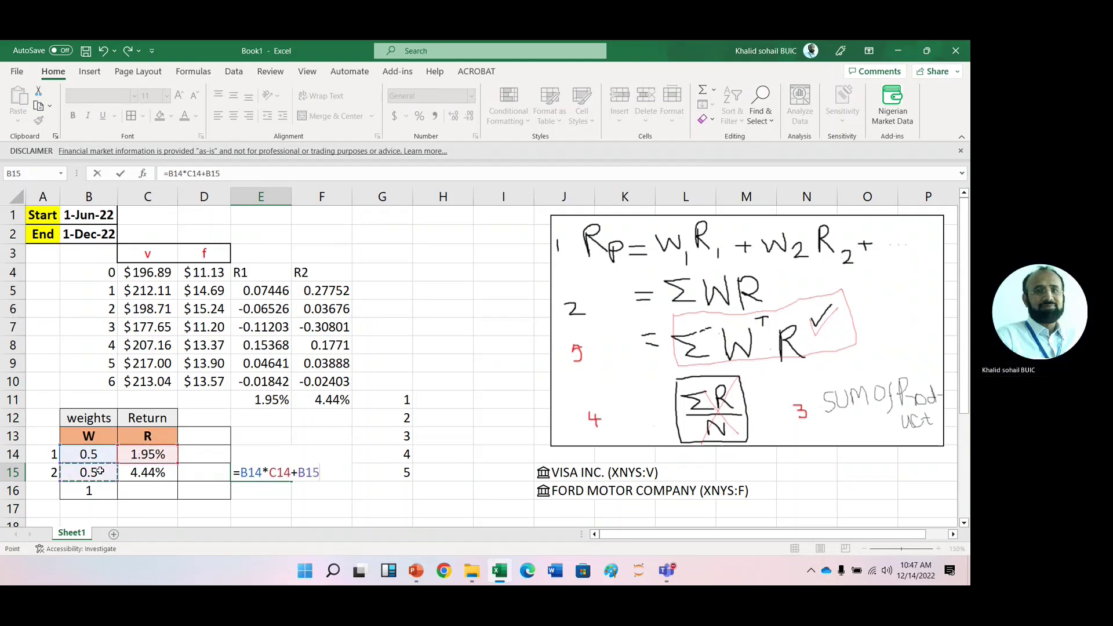
type("*")
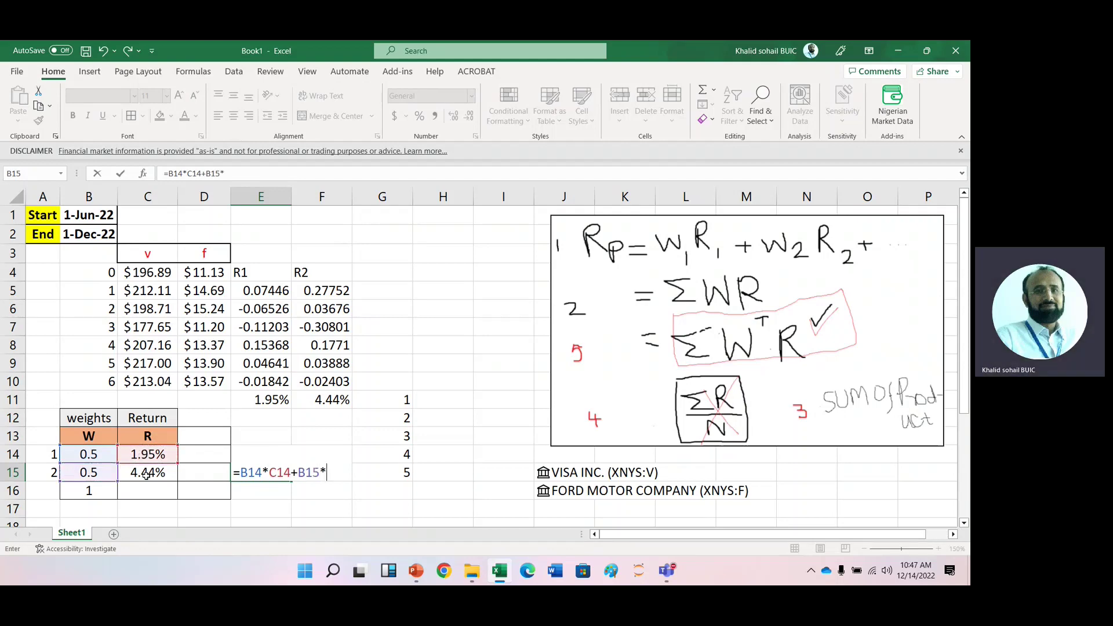
left_click(148, 471)
key("Return")
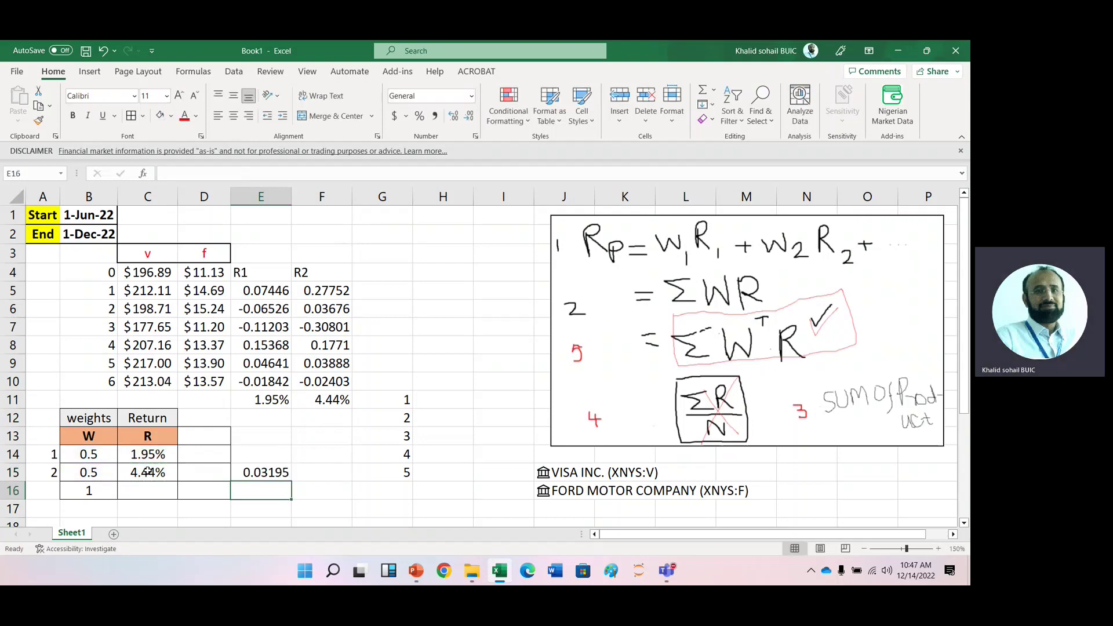
Format the portfolio return as a two-decimal percentage, 3.19%, and paste it into H11
left_click(276, 474)
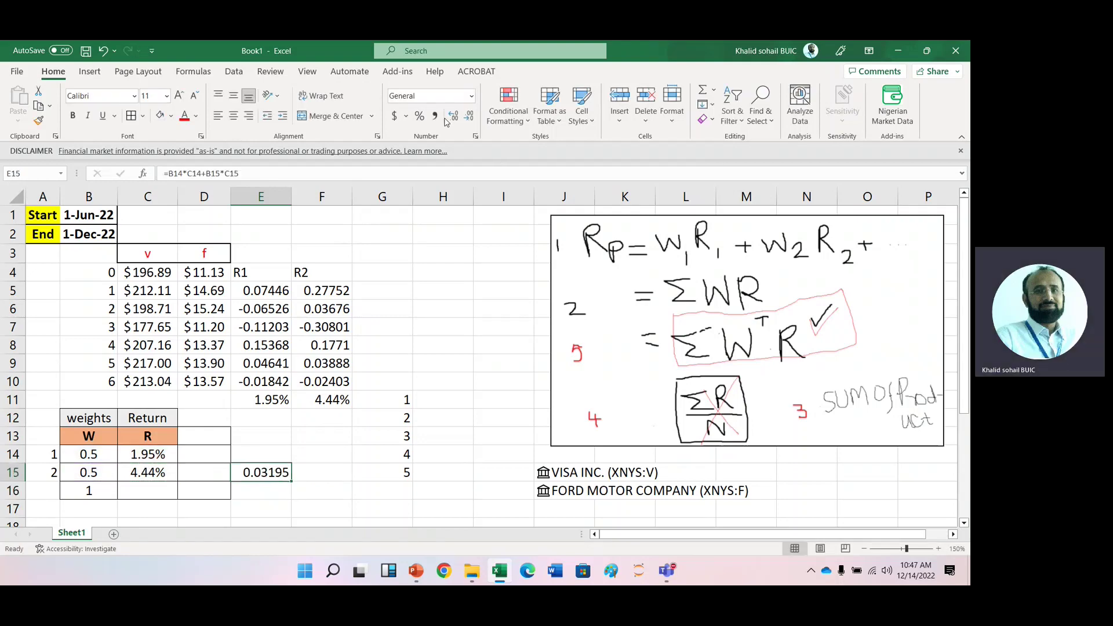
left_click(419, 118)
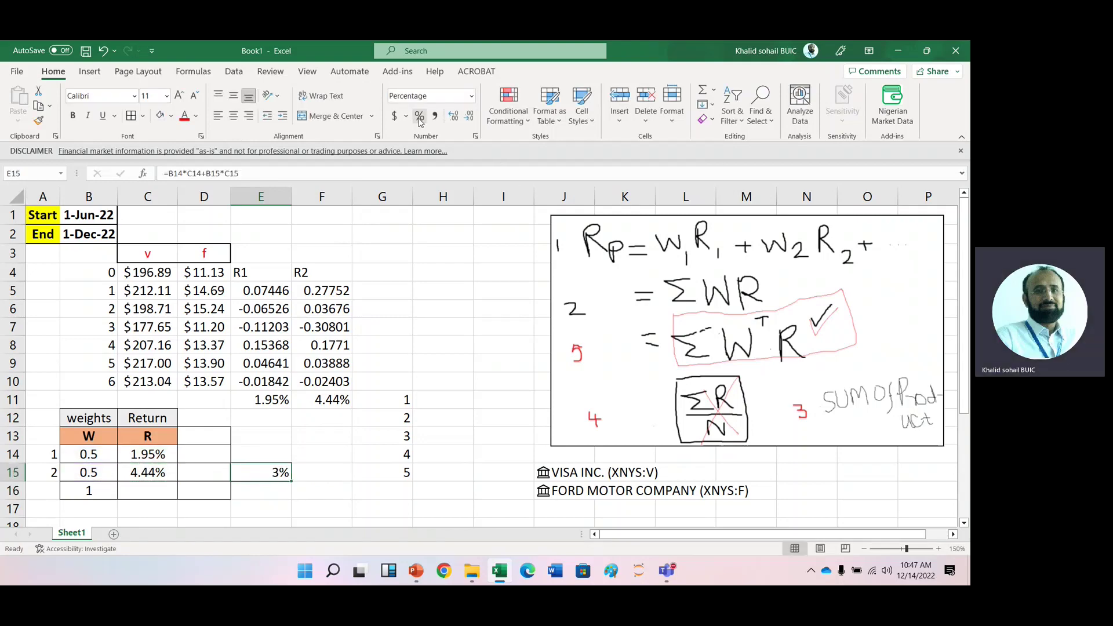
left_click(453, 118)
left_click(453, 118)
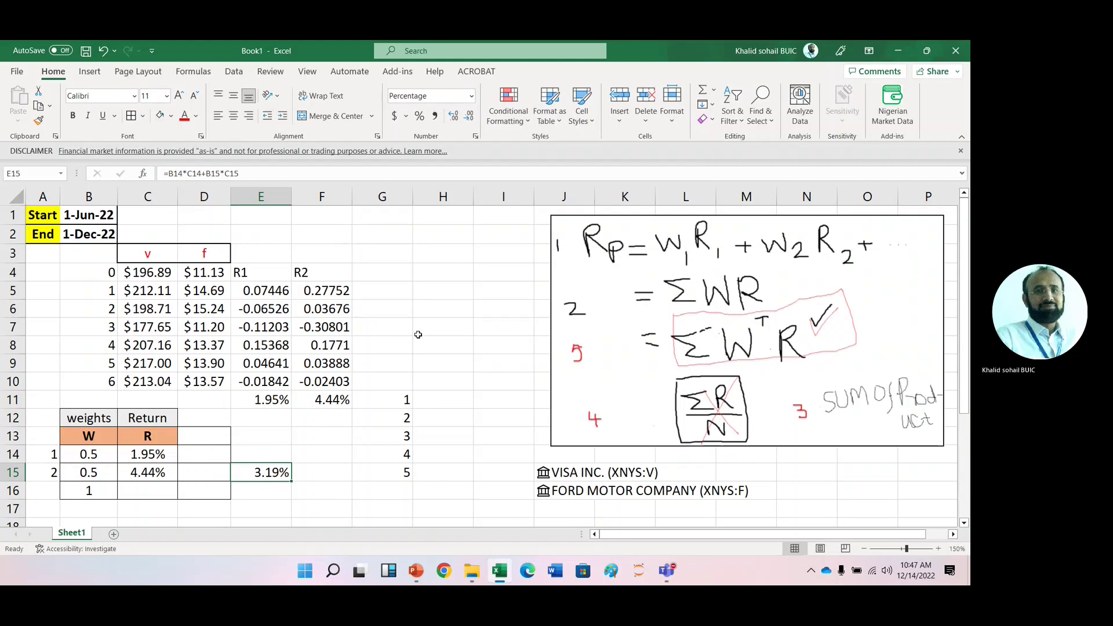
key("ctrl+c")
left_click(436, 400)
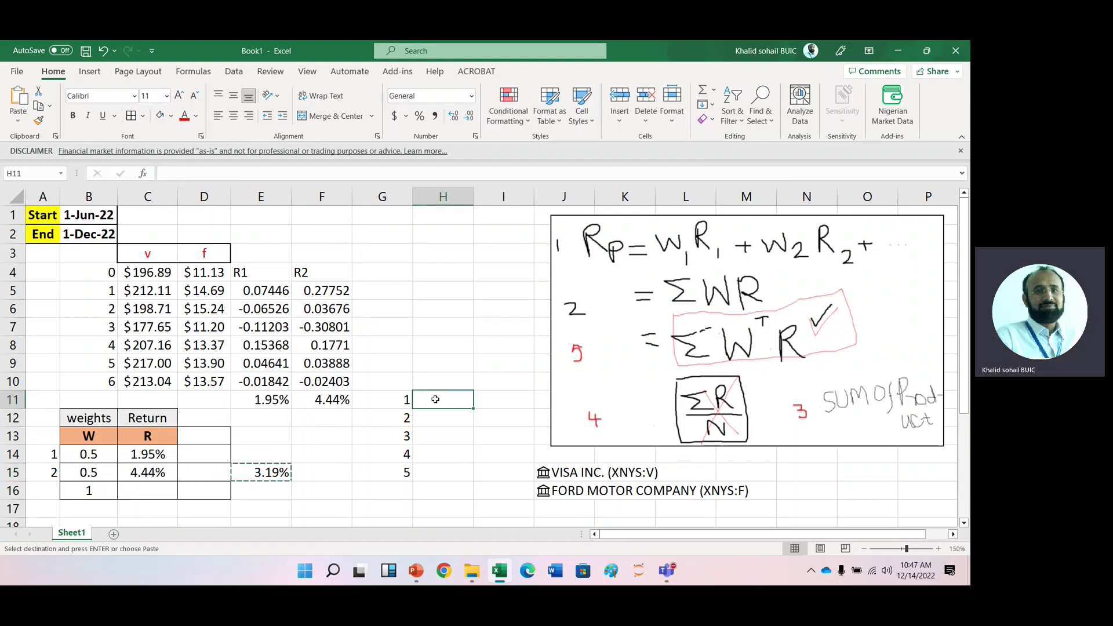
key("ctrl+v")
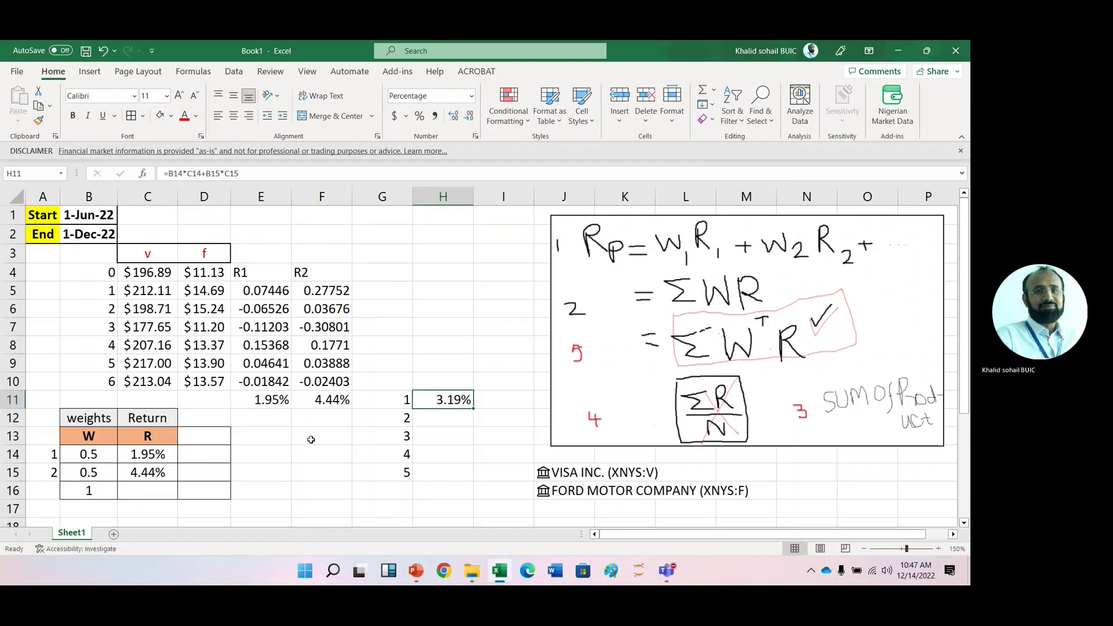
left_click(311, 440)
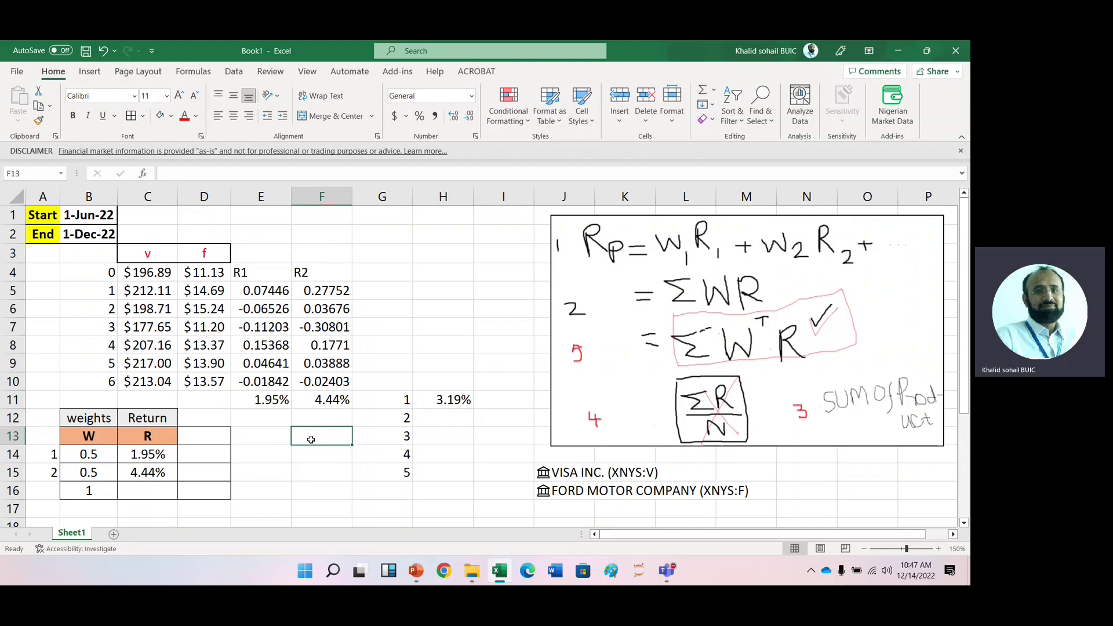
Add a WR column heading and enter =B14*C14 in D14
left_click(205, 436)
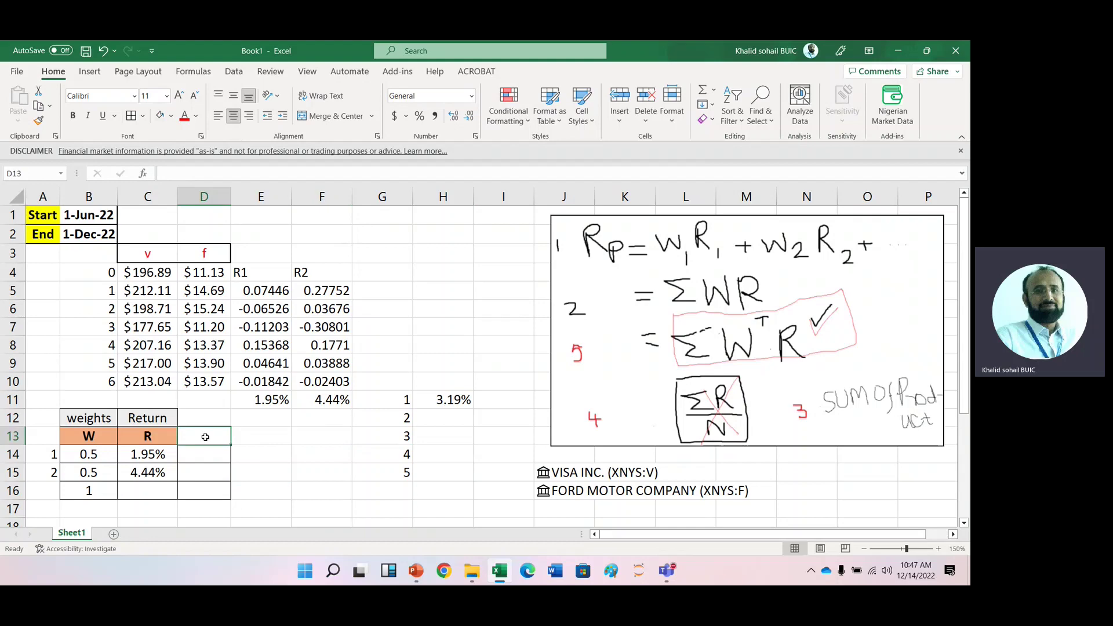
type("WR")
key("Return")
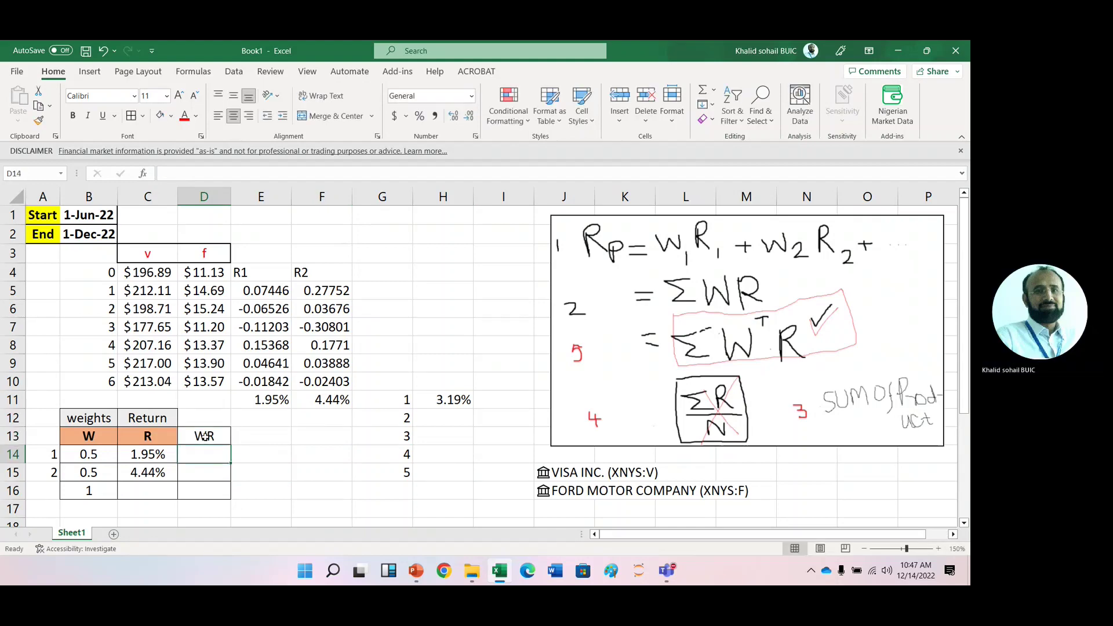
type("=")
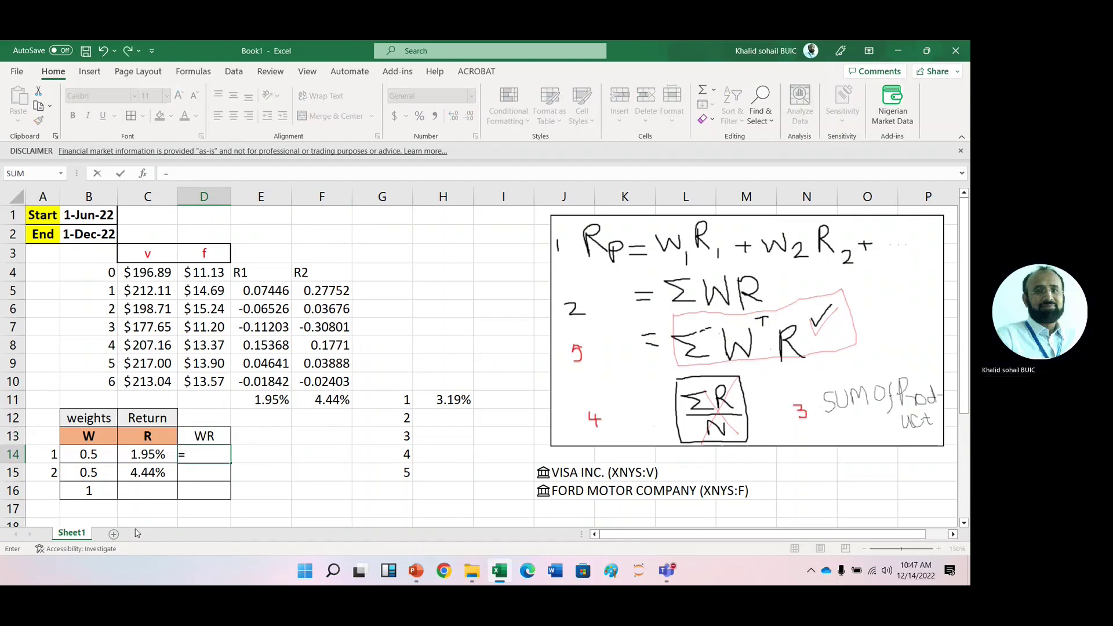
left_click(94, 455)
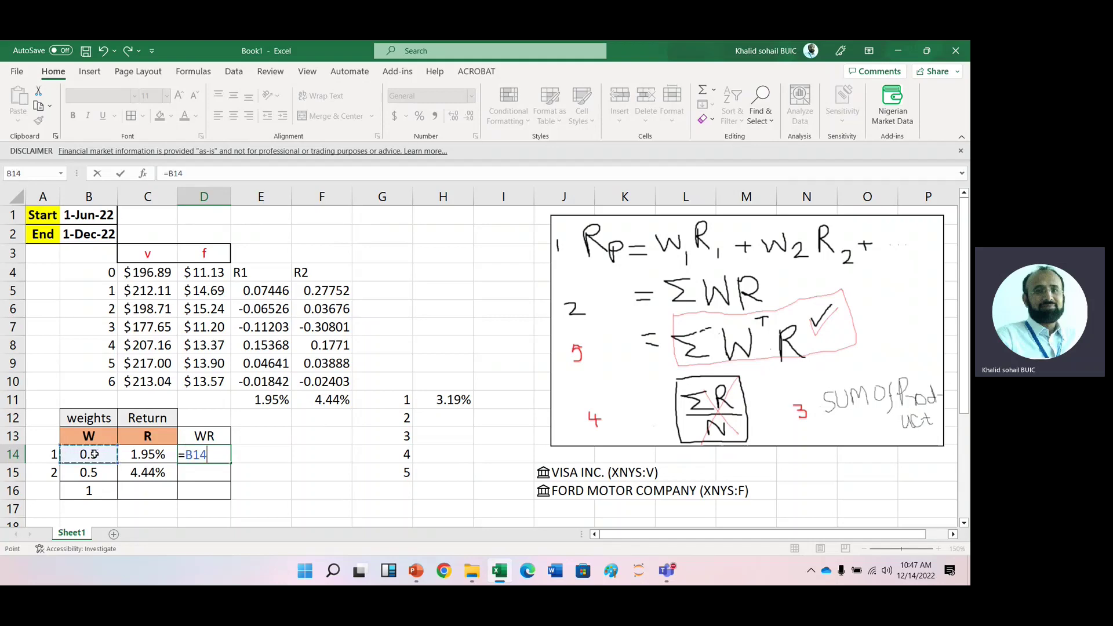
type("*")
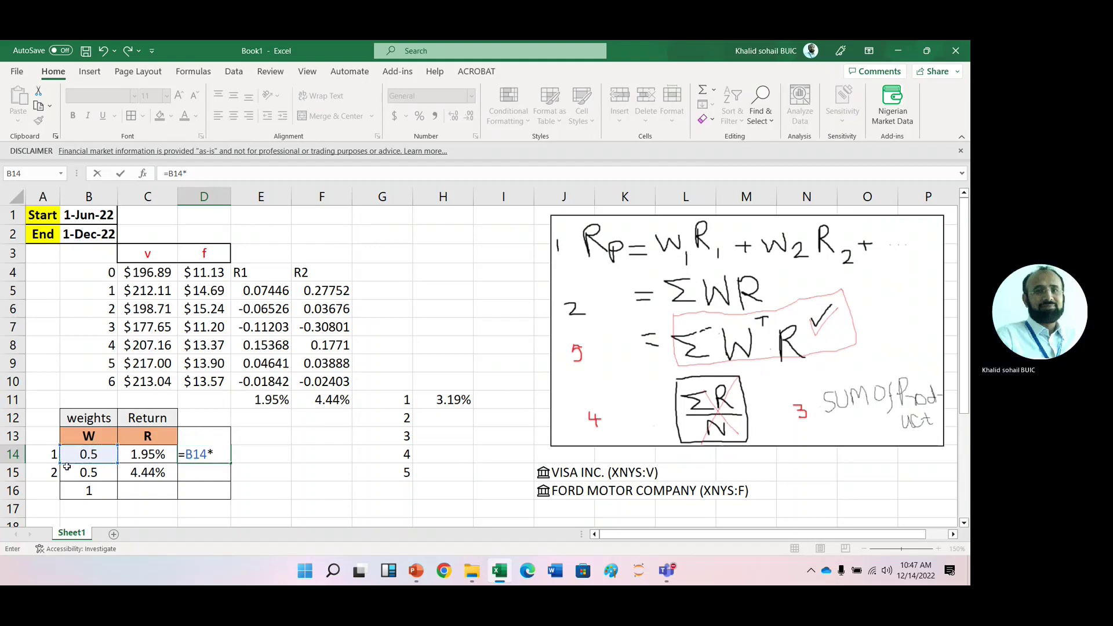
left_click(148, 454)
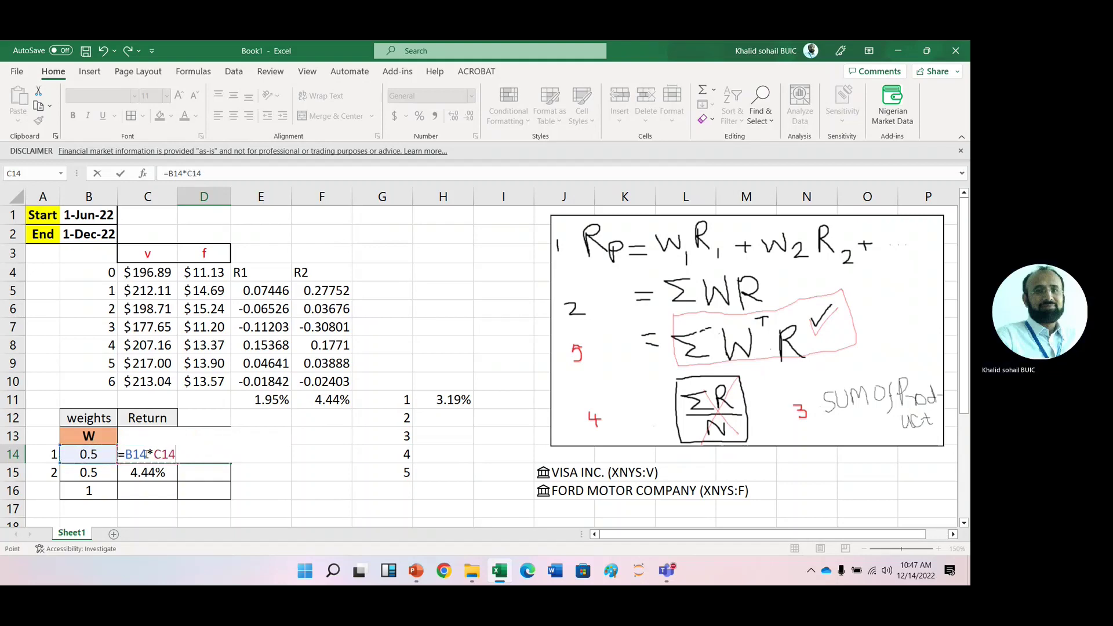
key("Return")
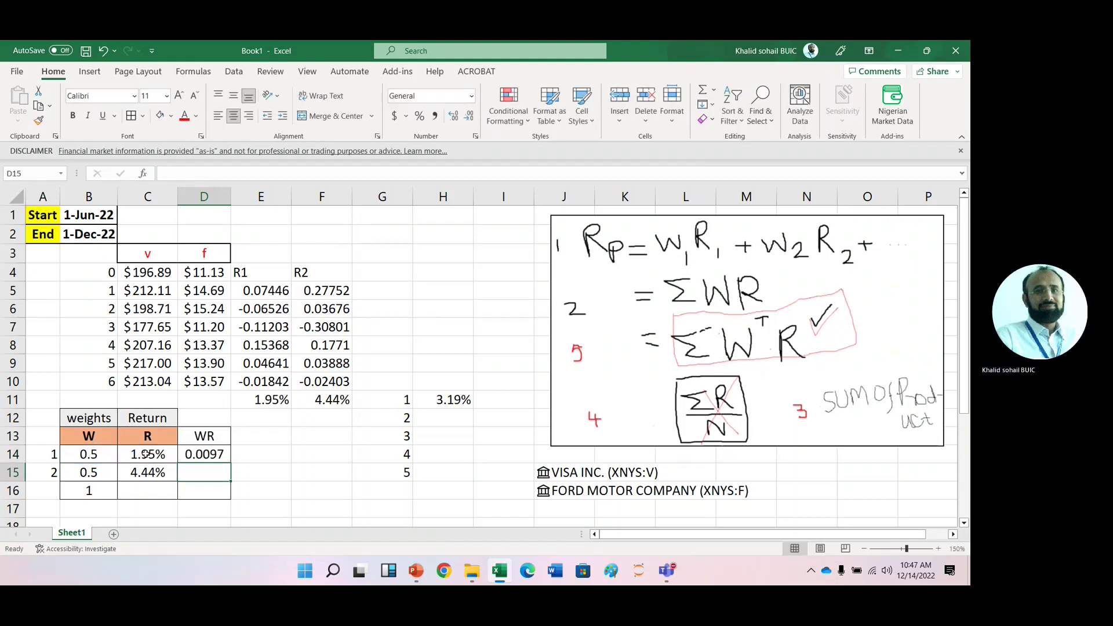
Fill the weight-times-return formula down to D15 and AutoSum both products into D16
left_click(208, 453)
double_click(209, 450)
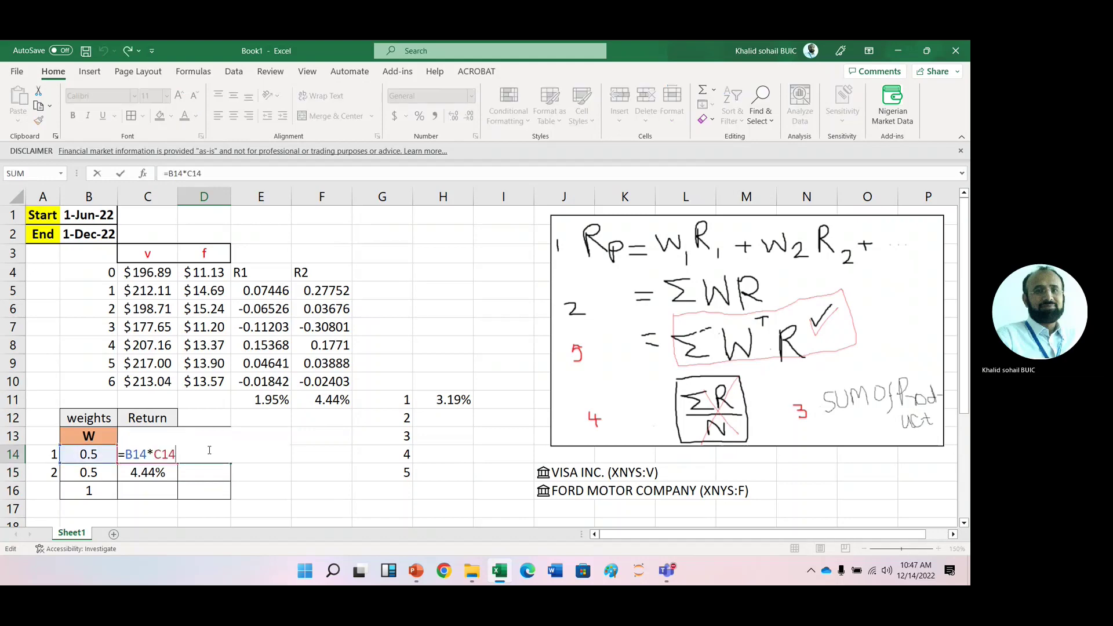
key("Escape")
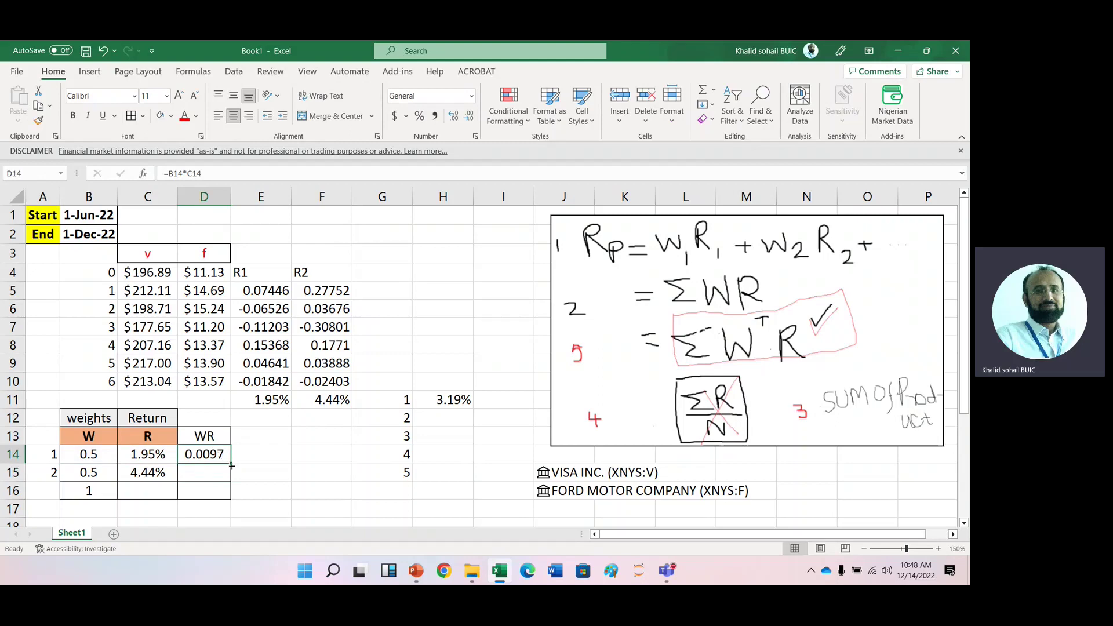
left_click_drag(231, 466, 219, 487)
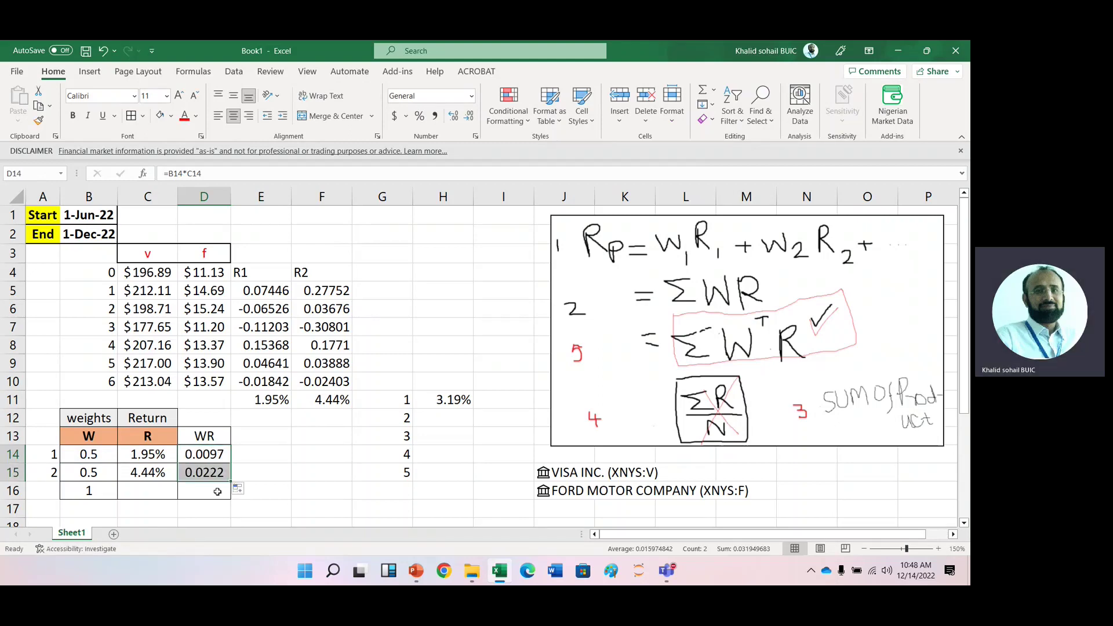
left_click(217, 491)
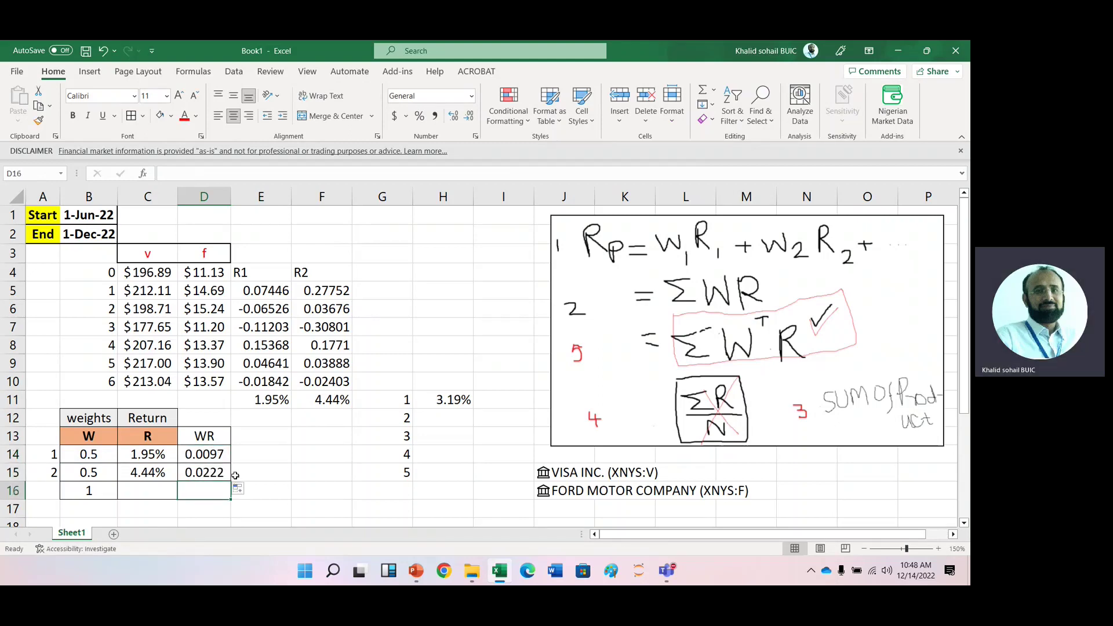
left_click(704, 93)
left_click(704, 93)
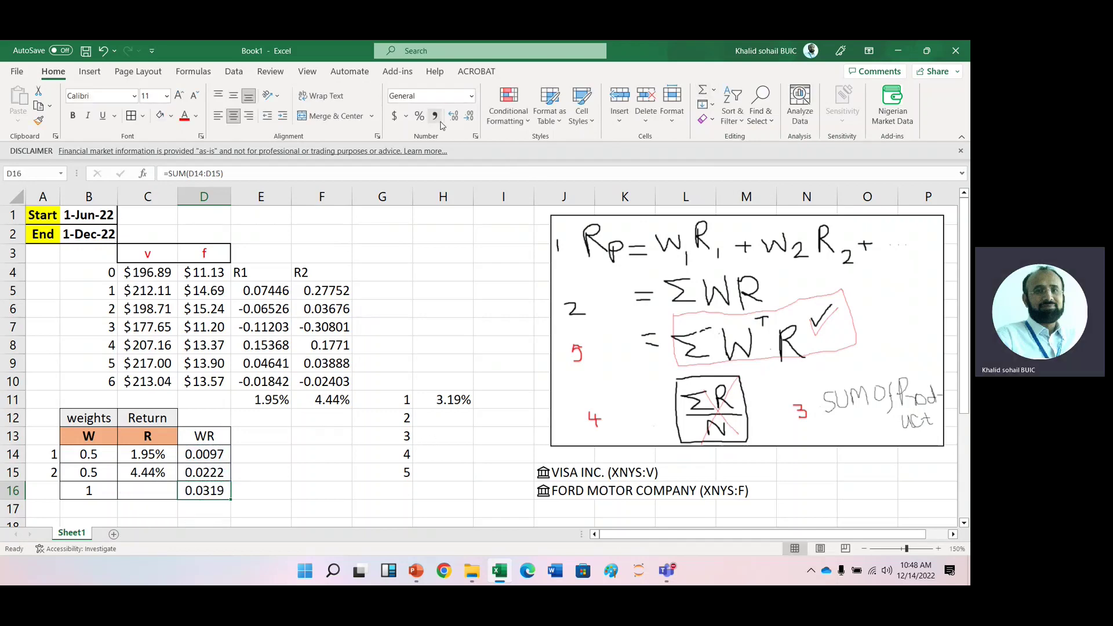
Format the WR total as a 3.19% percentage and place it in H12
left_click(419, 116)
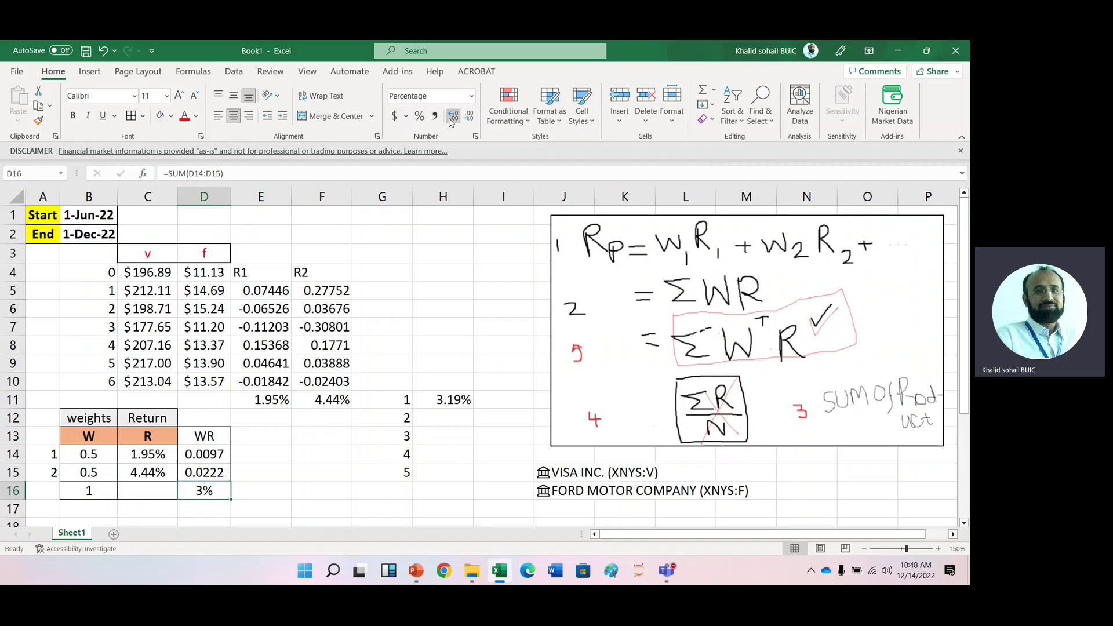
left_click(451, 118)
left_click(452, 118)
key("ctrl+c")
left_click(446, 418)
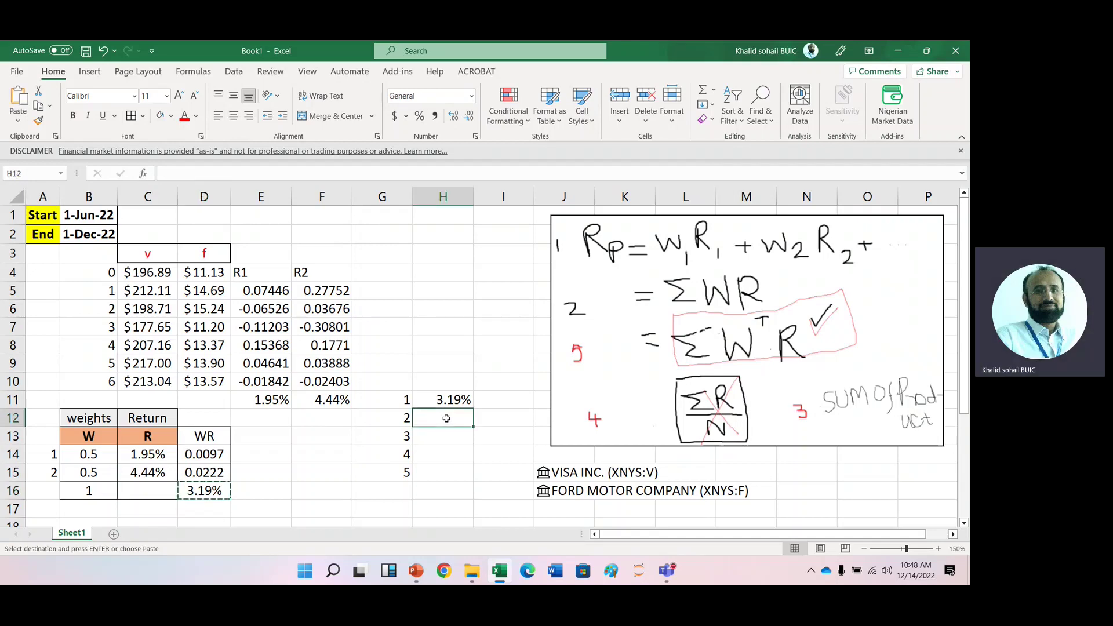
key("Return")
left_click(343, 455)
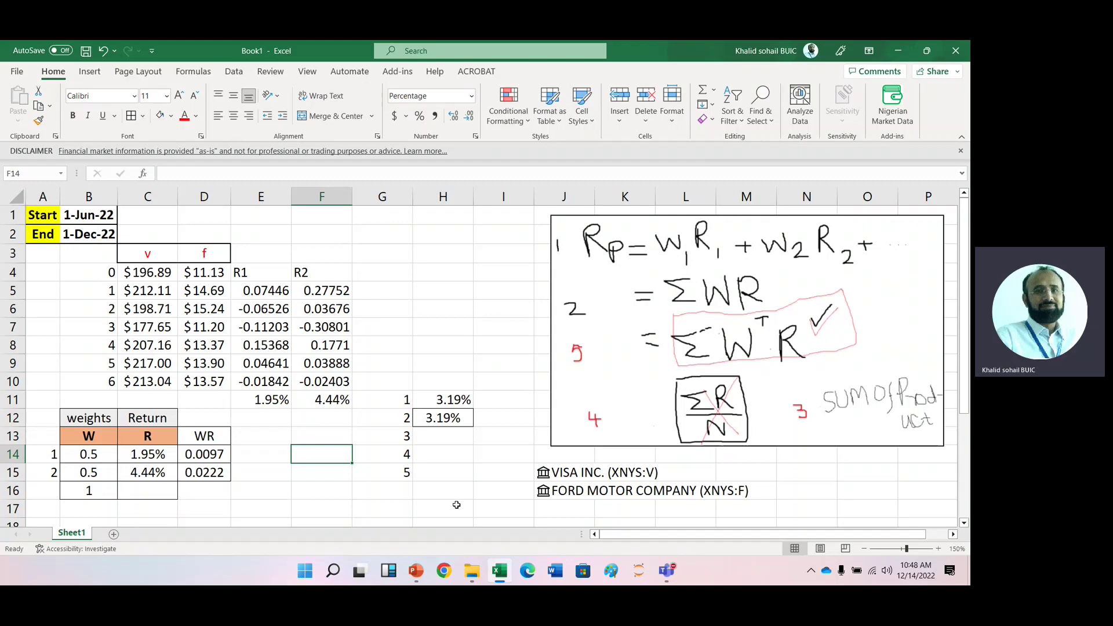
Enter =SUMPRODUCT(B14:B15,C14:C15) in D17
left_click(211, 510)
type("=")
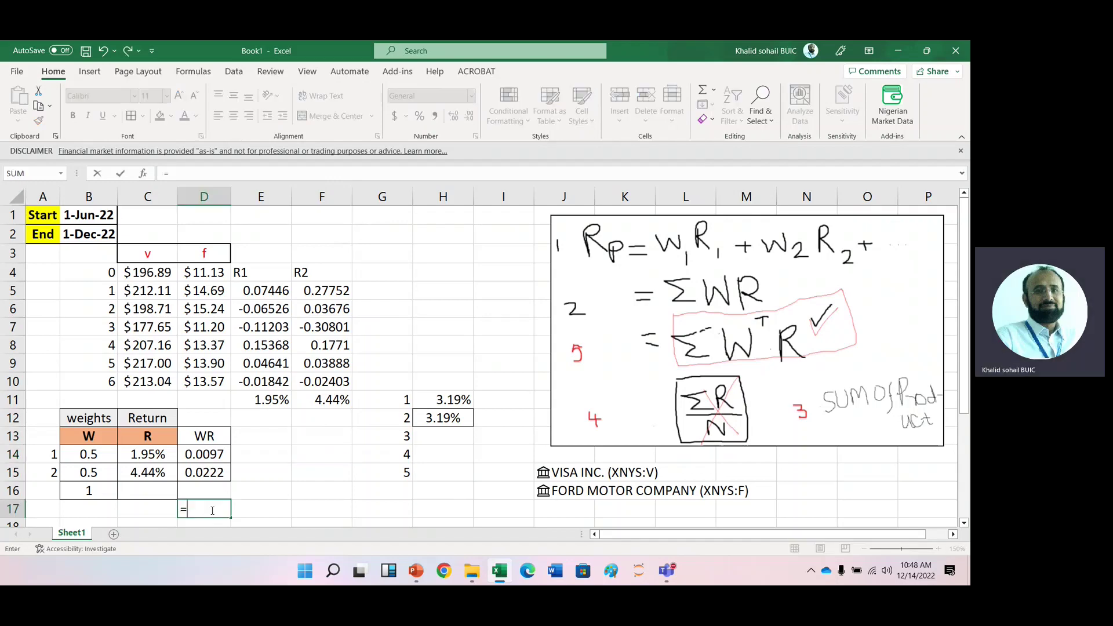
type("sum")
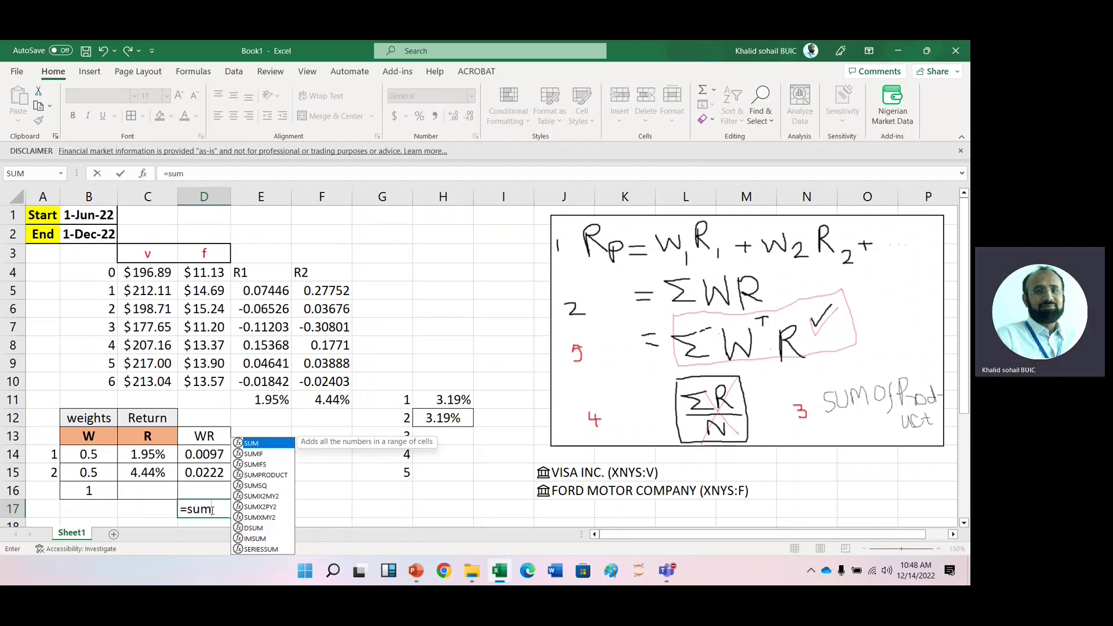
key("Down")
key("Down")
key("Down")
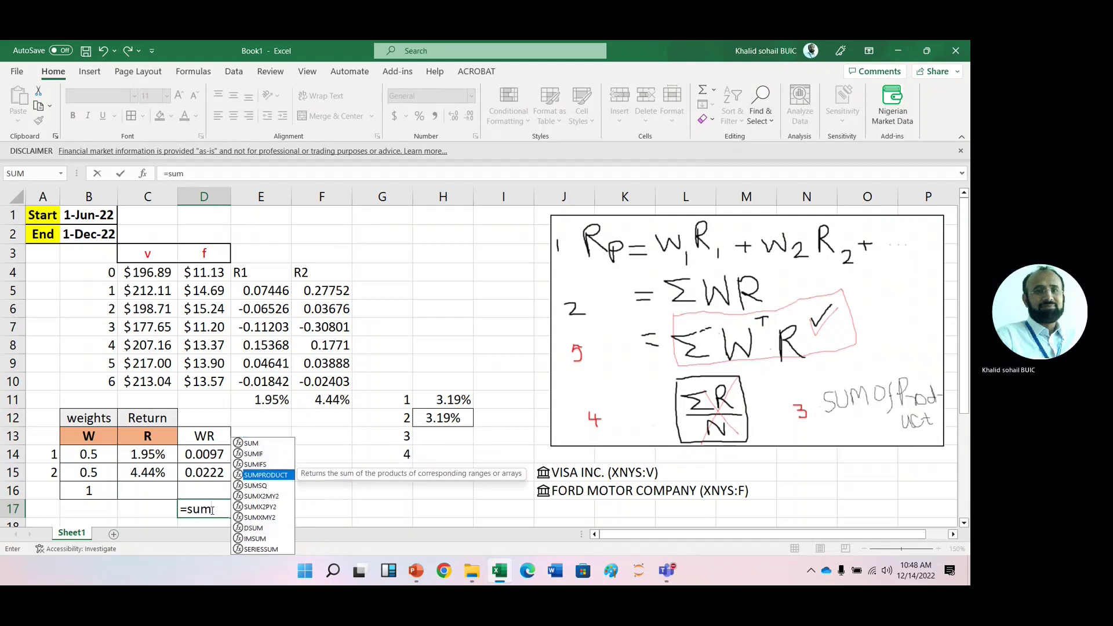
key("Tab")
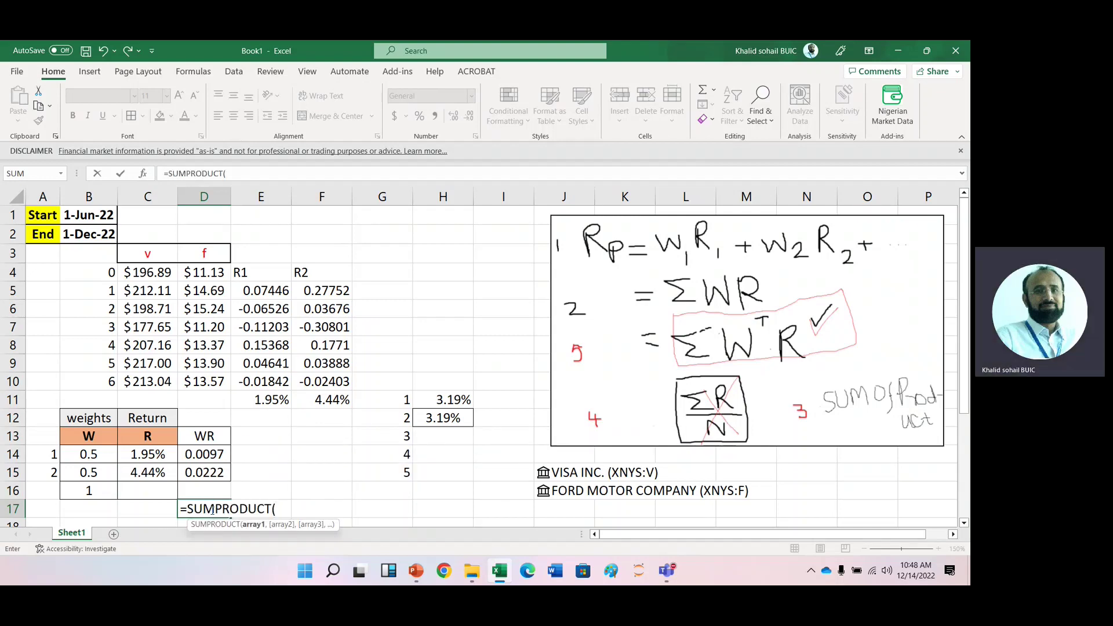
left_click(88, 457)
key("shift+Down")
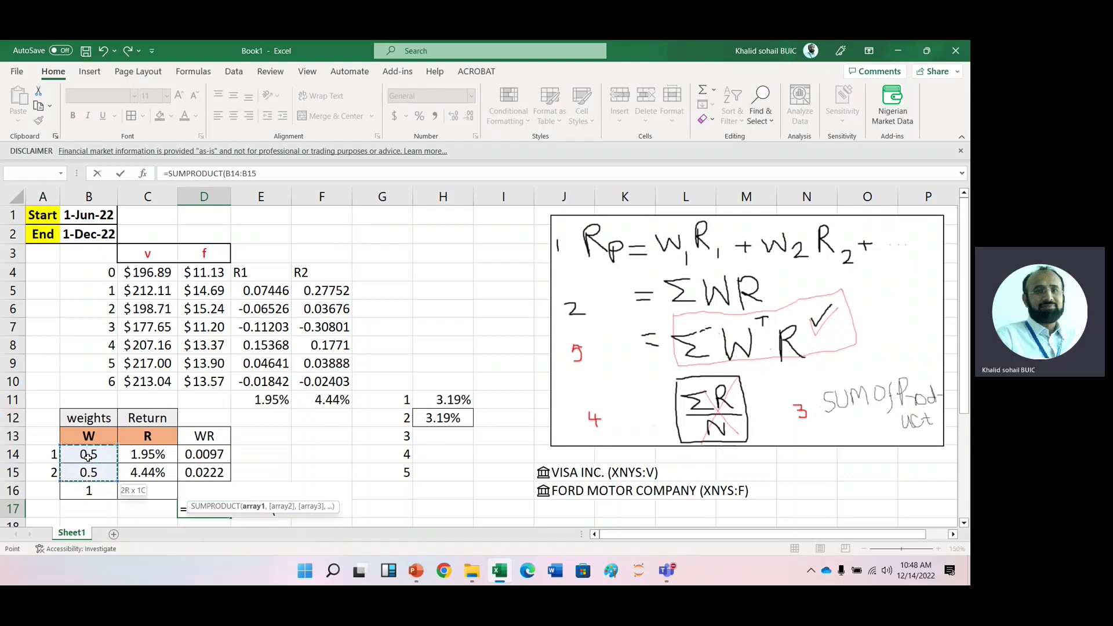
type(",")
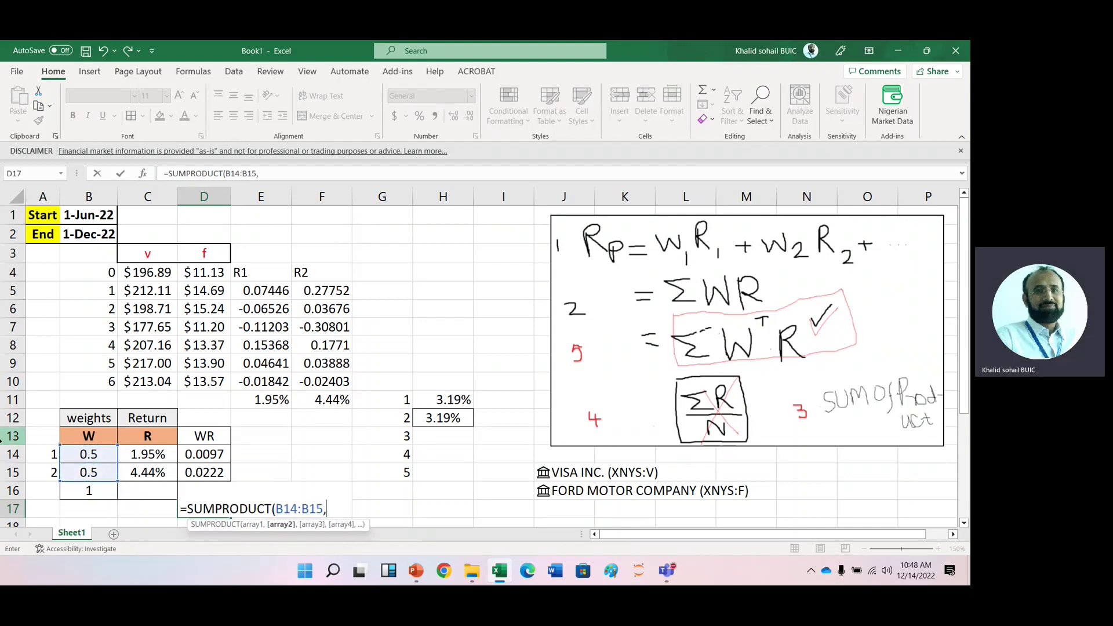
left_click(157, 455)
key("shift+Down")
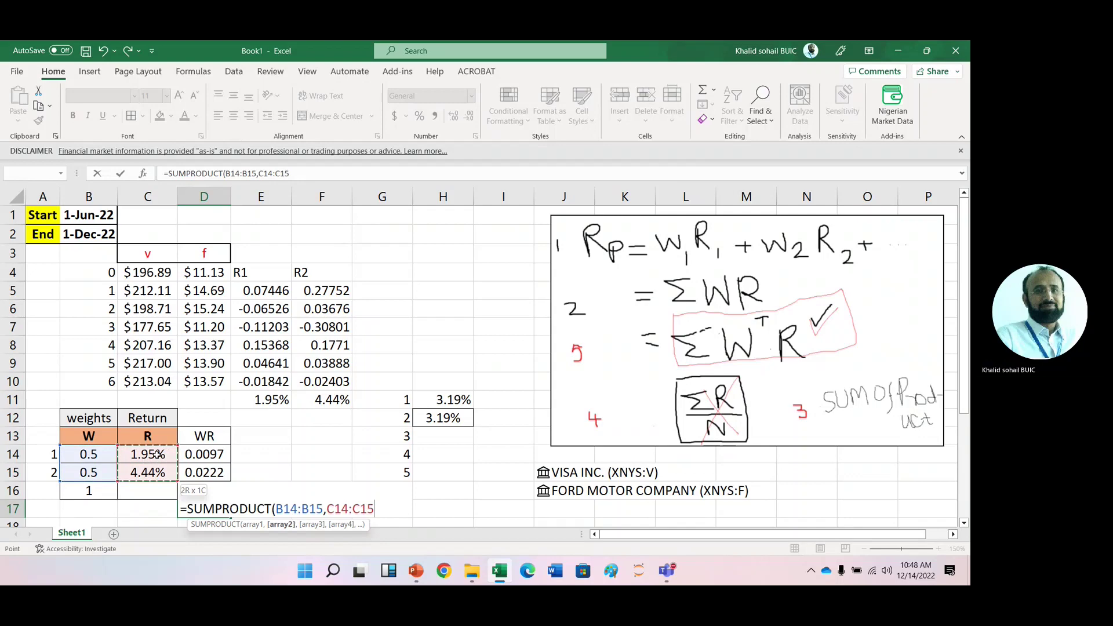
key("Tab")
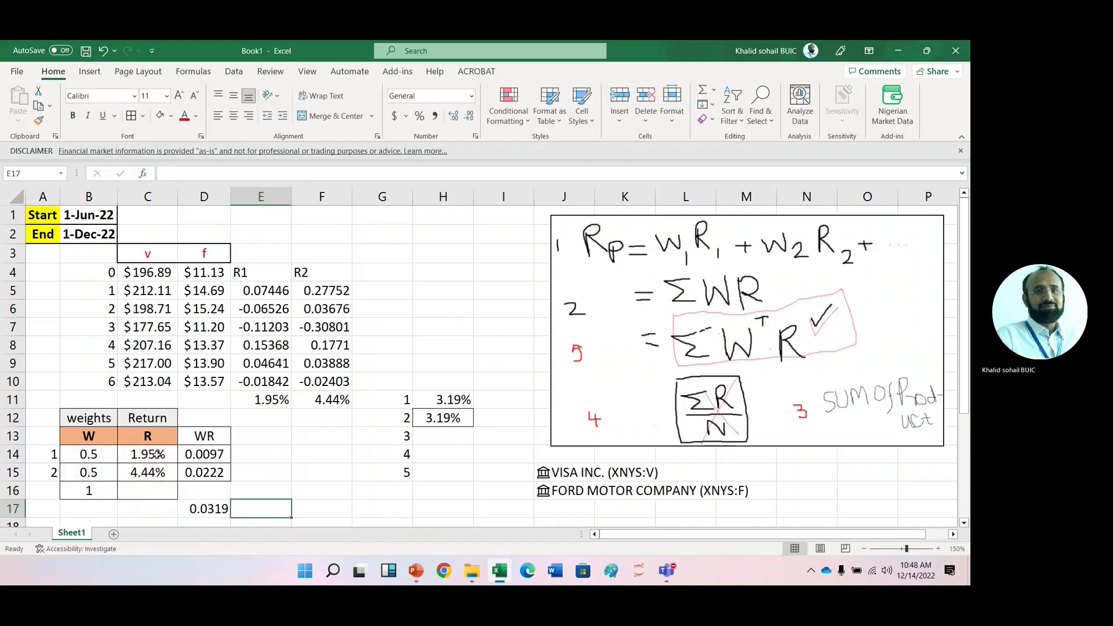
Move the SUMPRODUCT result into H13 and format it as a two-decimal percentage, 3.19%
left_click(214, 508)
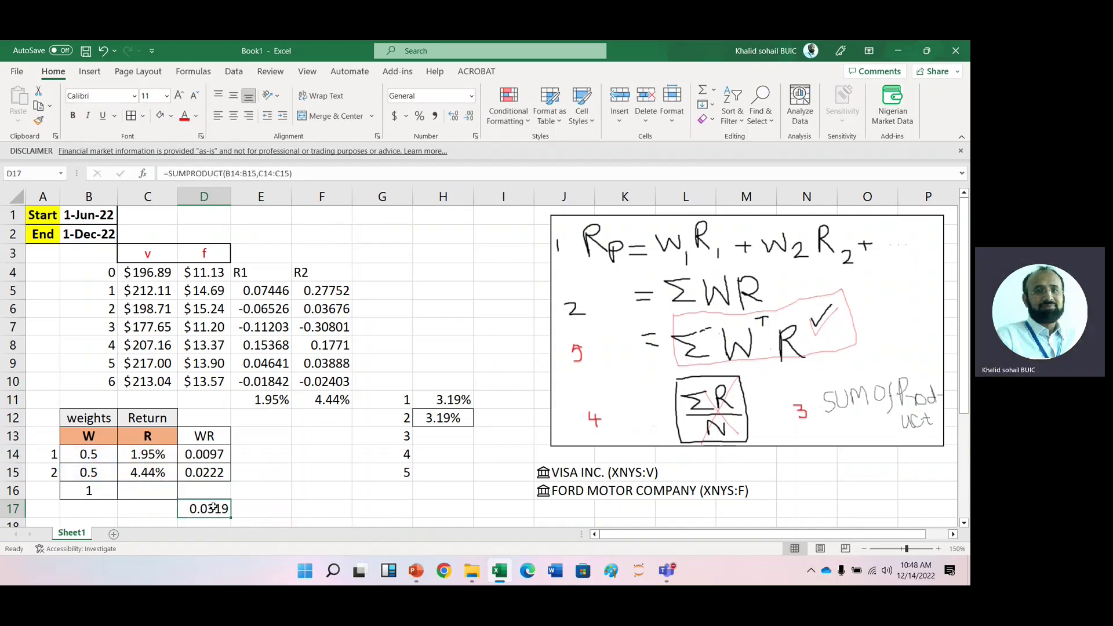
key("ctrl+c")
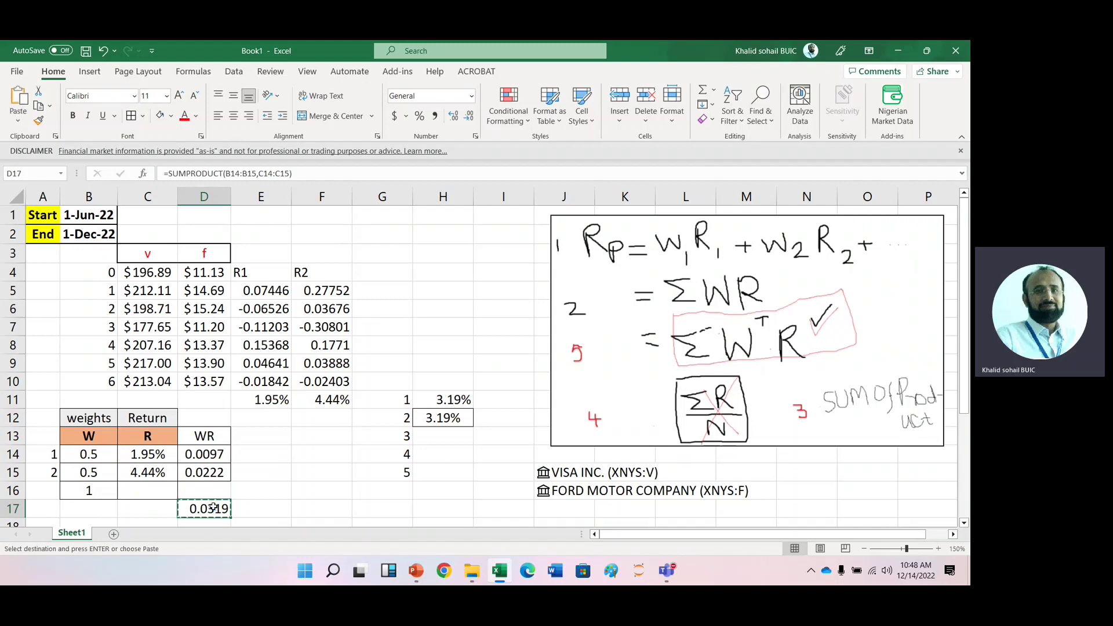
left_click(452, 435)
key("Return")
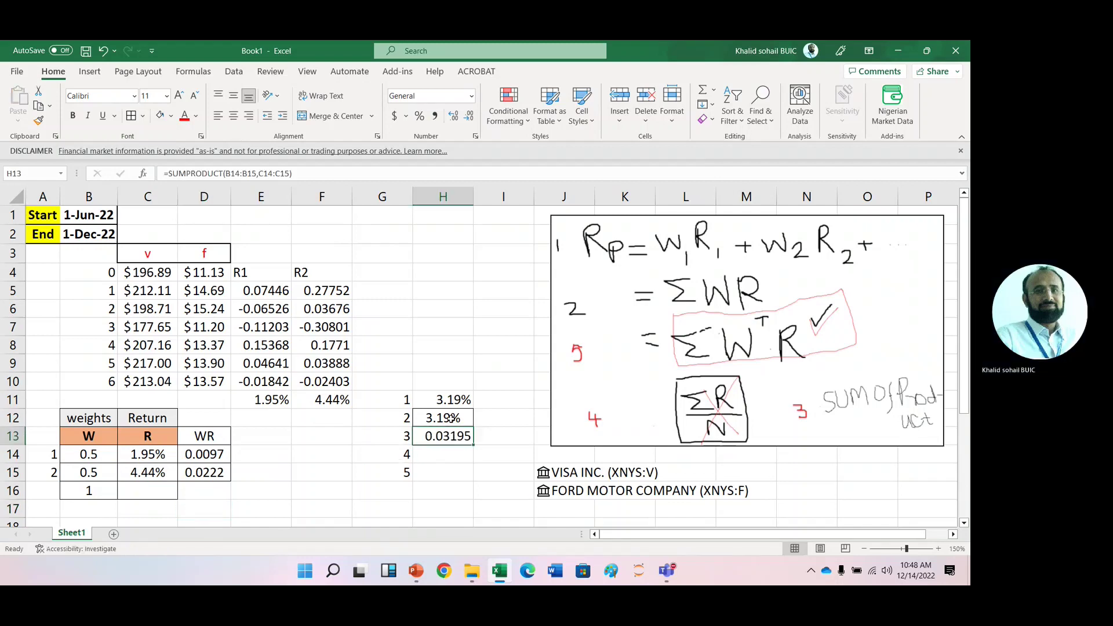
left_click(421, 117)
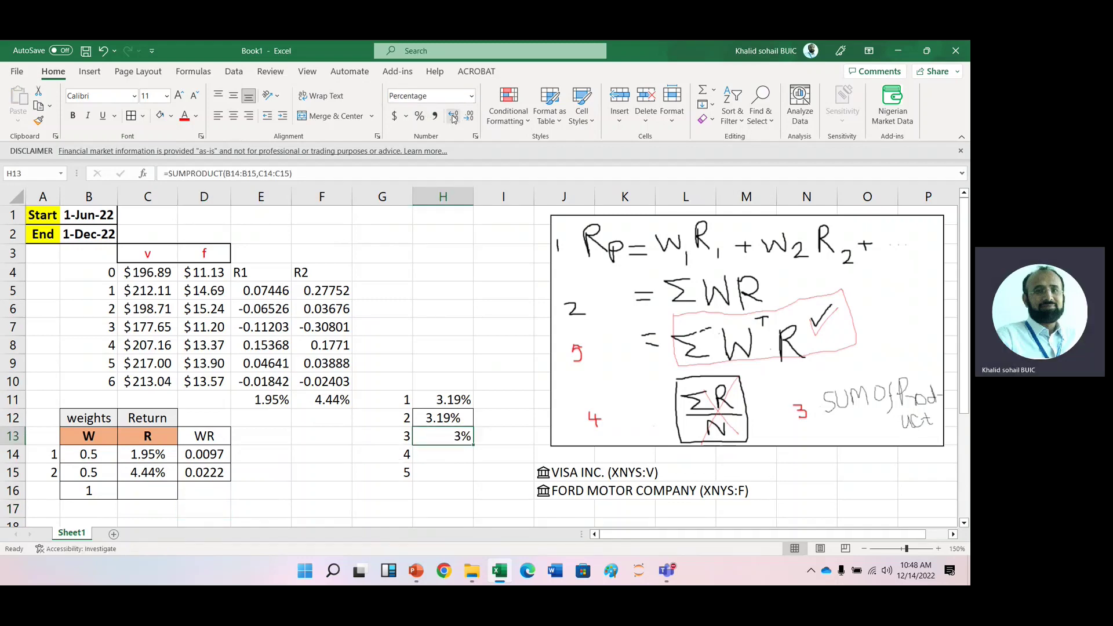
left_click(453, 116)
left_click(453, 116)
left_click(321, 439)
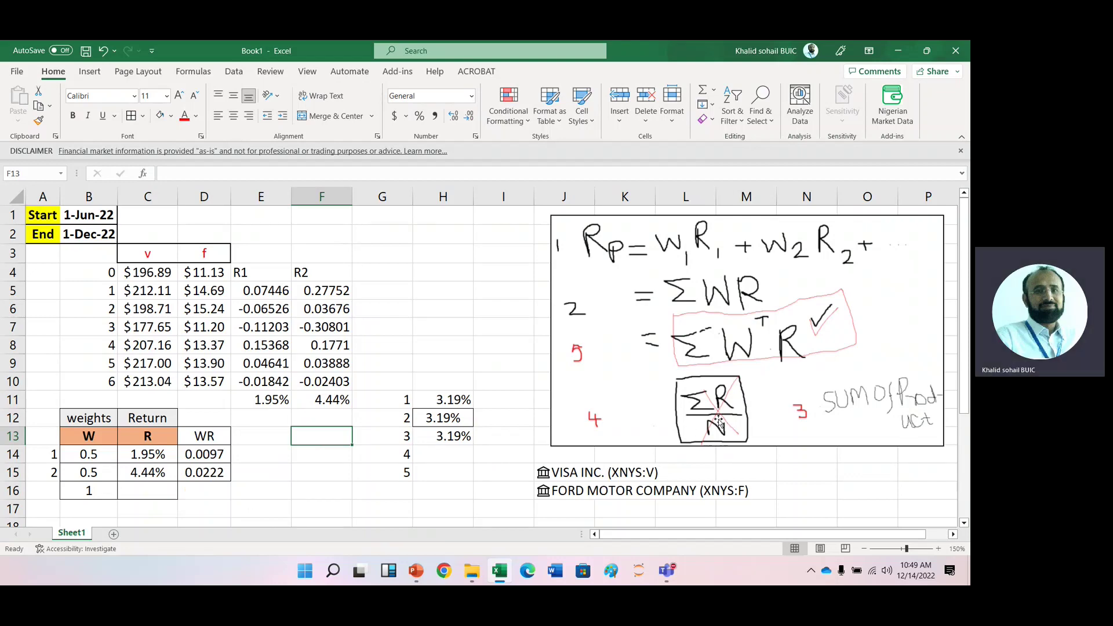
In E16, enter =AVERAGE(C14:C15) to average the Visa and Ford returns
left_click(263, 490)
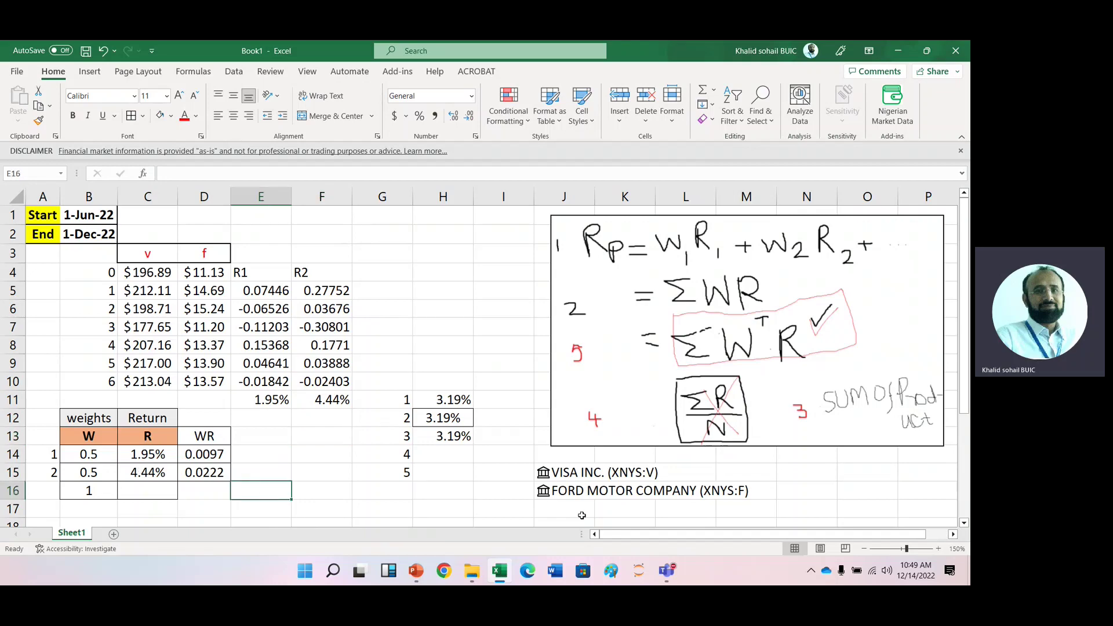
type("=")
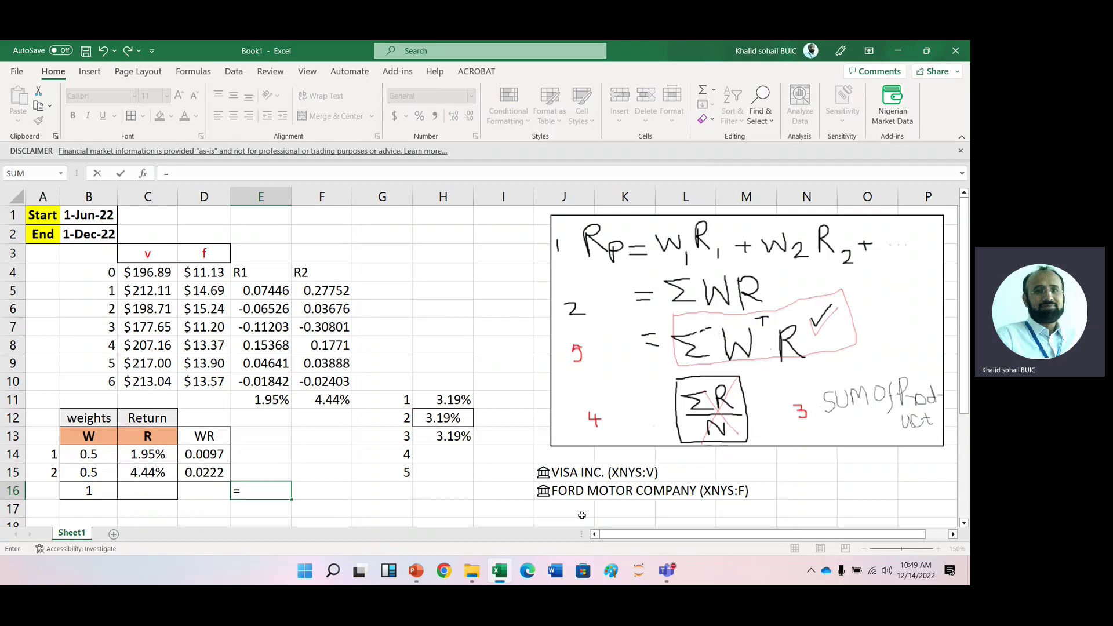
type("ave")
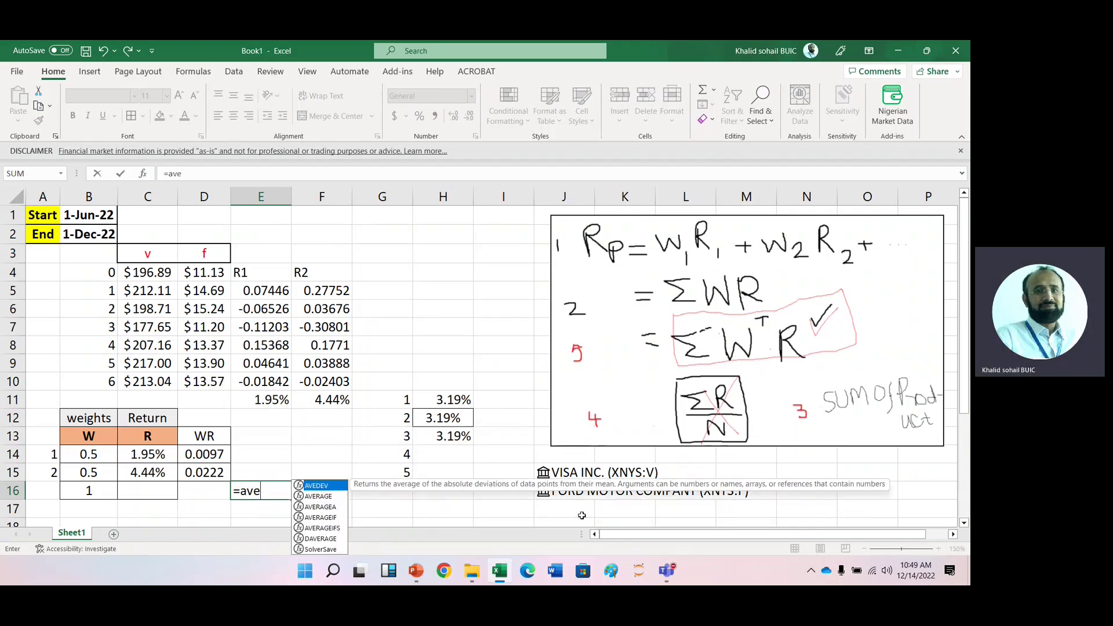
key("Down")
key("Tab")
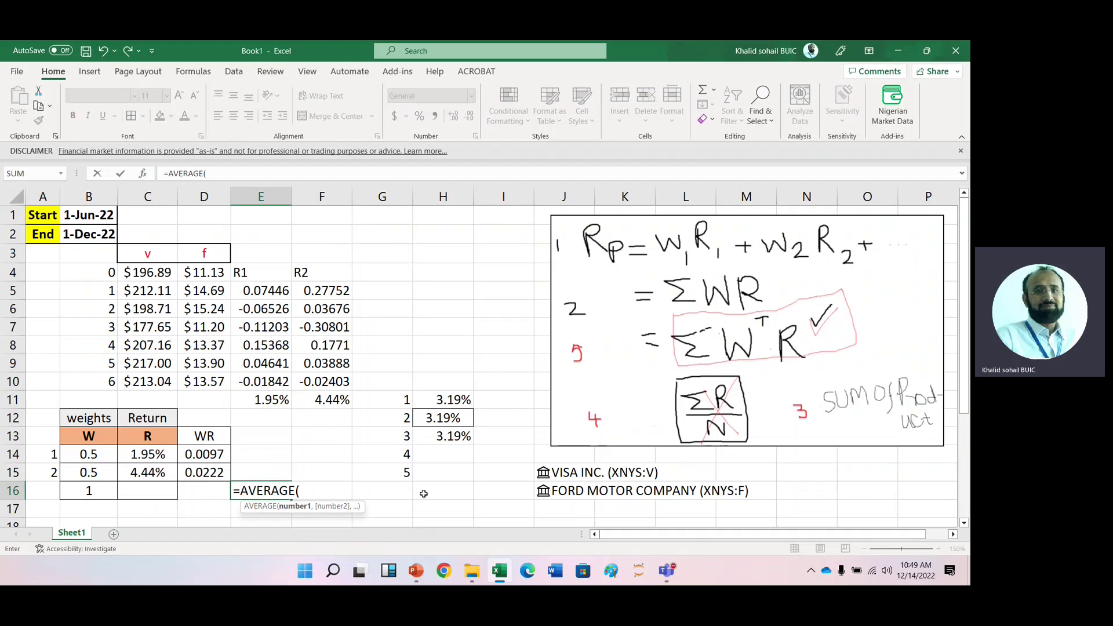
left_click(145, 458)
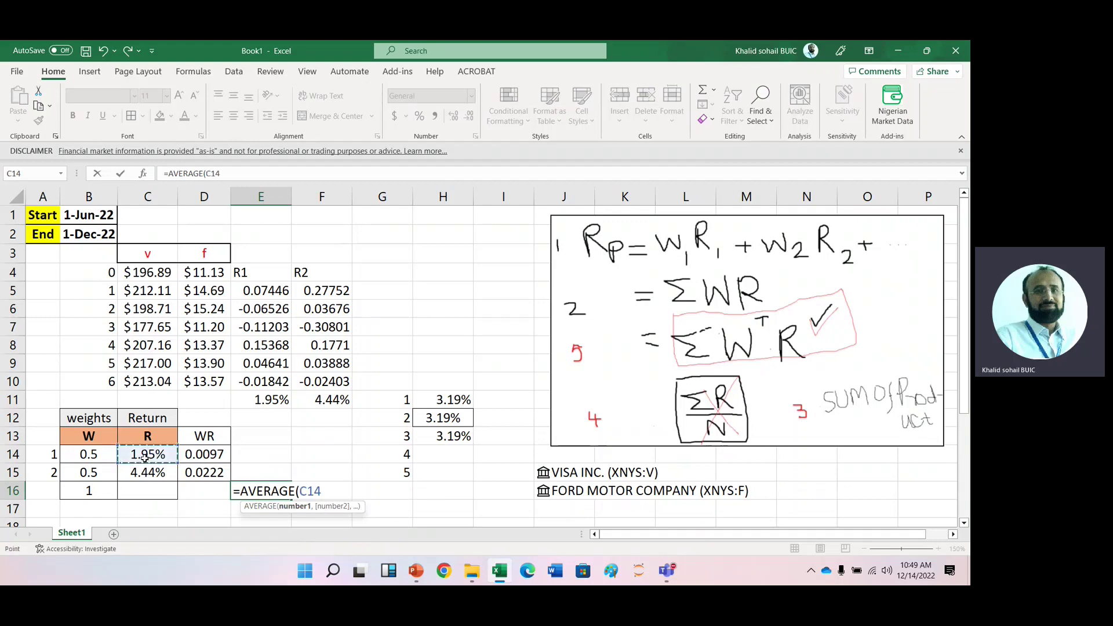
left_click_drag(145, 457, 147, 474)
key("Return")
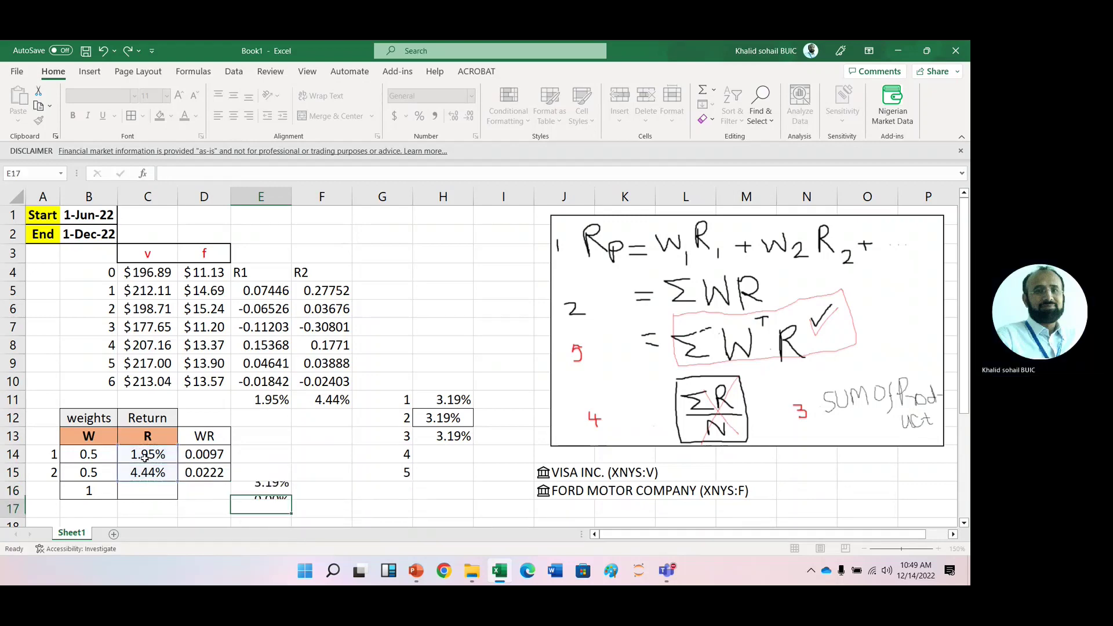
Copy the 3.19% average result from E16 into H14 beside item 4
left_click(265, 490)
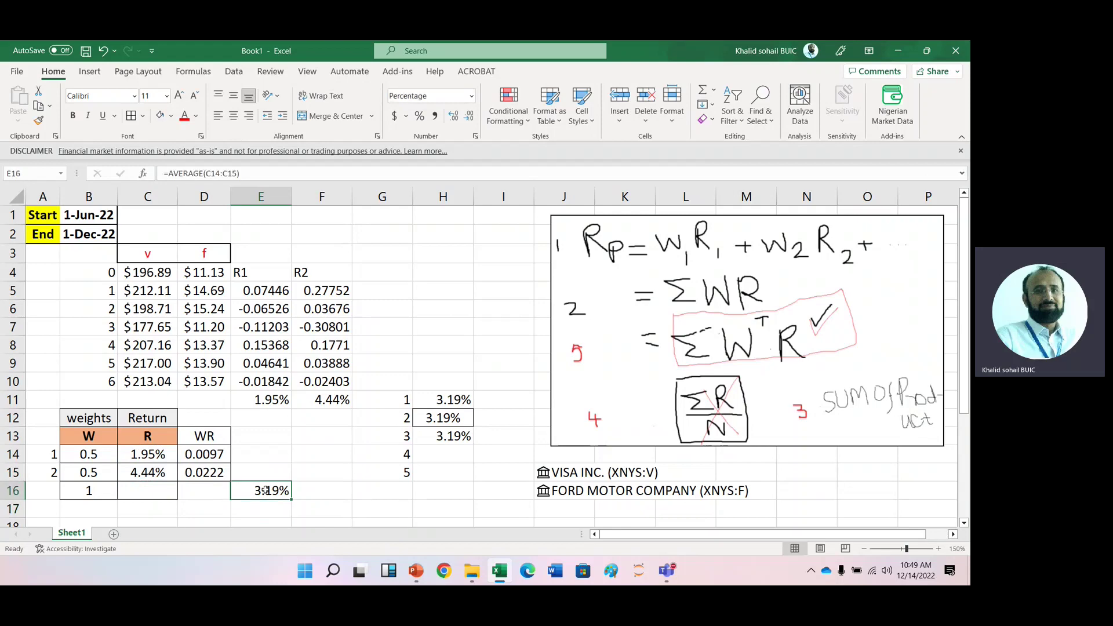
key("ctrl+c")
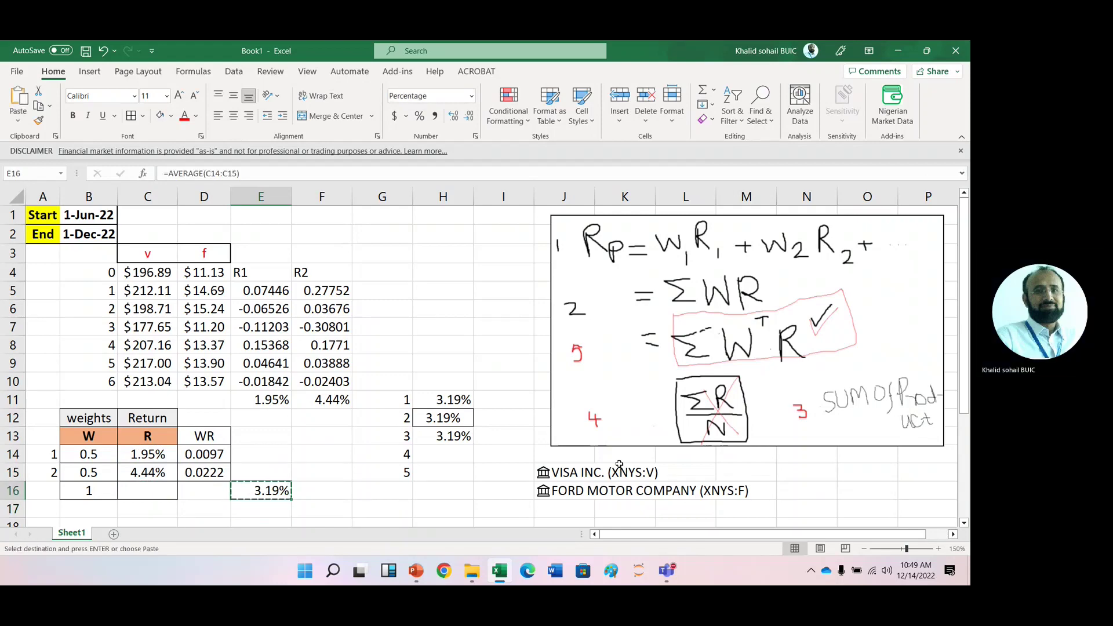
left_click(447, 455)
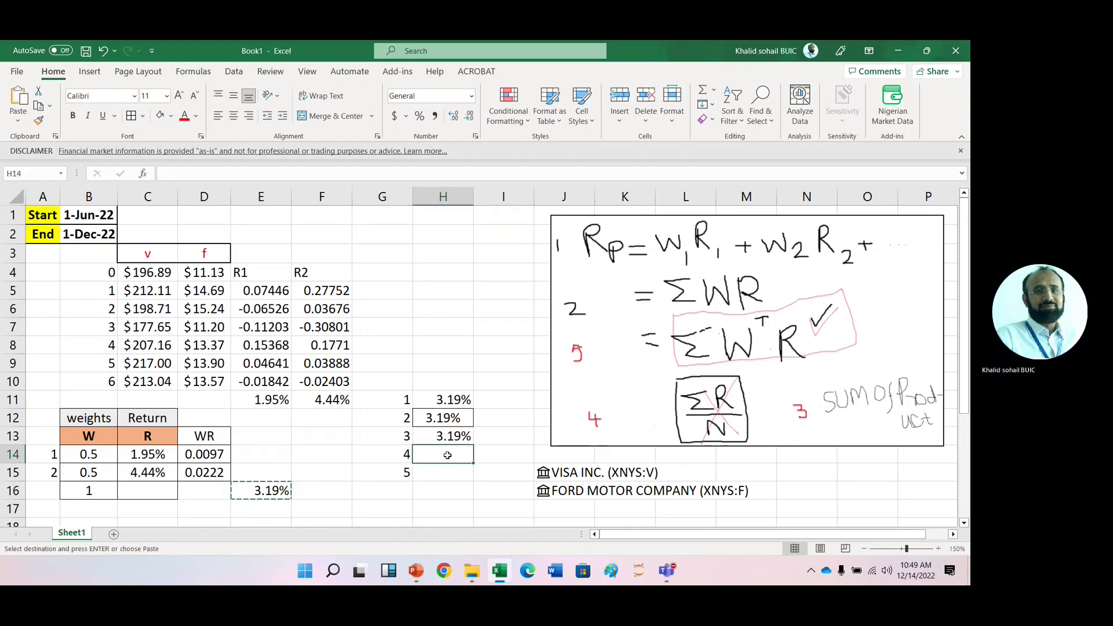
key("Return")
left_click(305, 484)
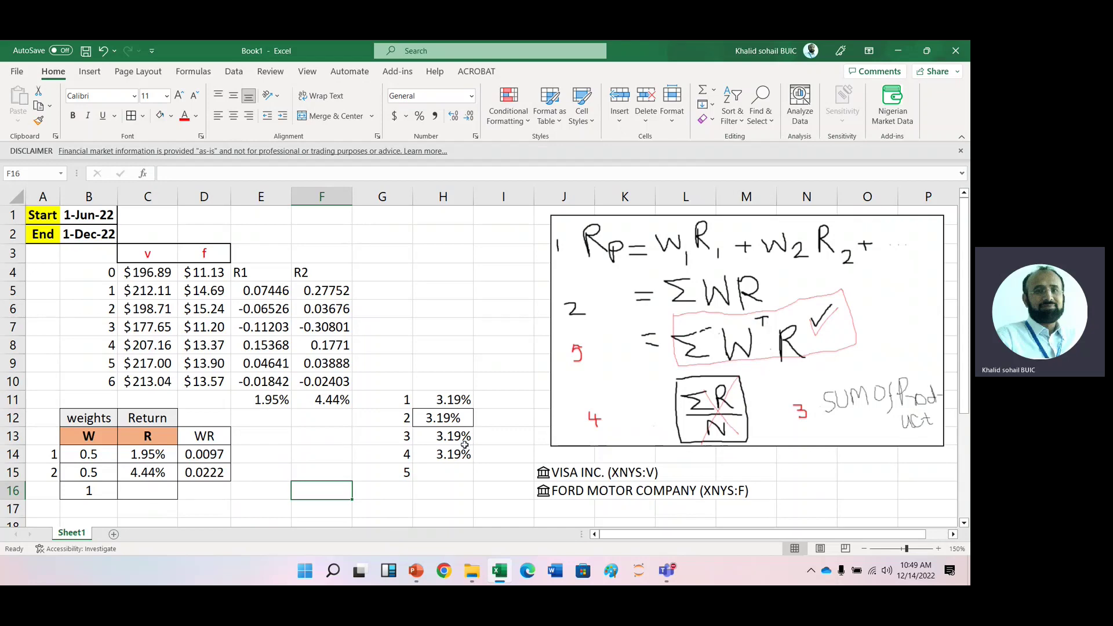
left_click(319, 471)
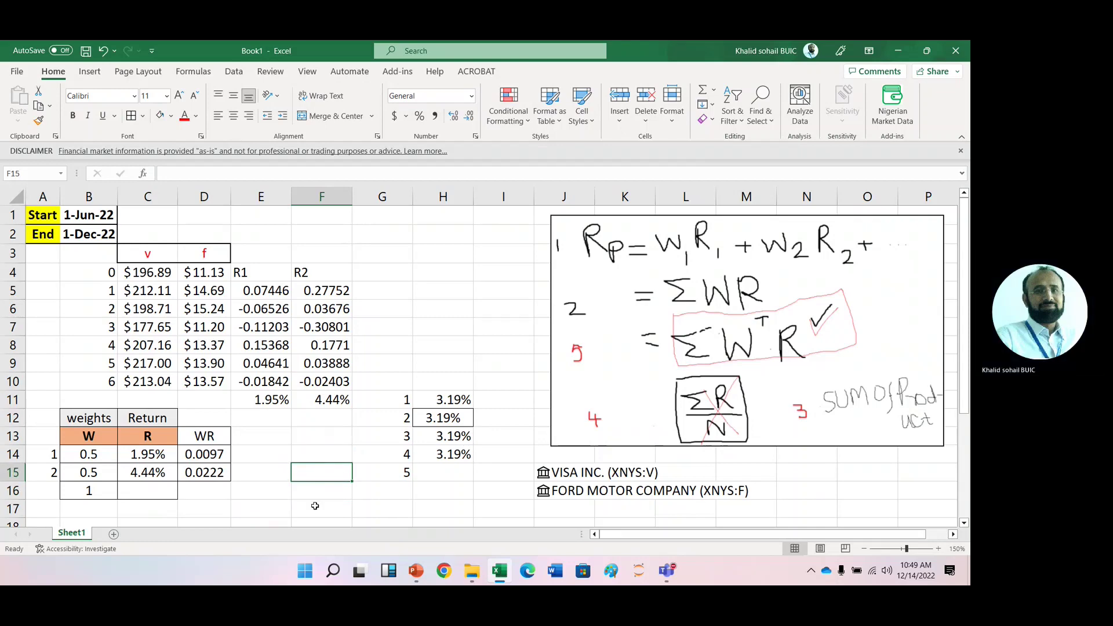
In F15, enter =MMULT(TRANSPOSE(B14:B15),C14:C15) to multiply the weights by the returns
type("=")
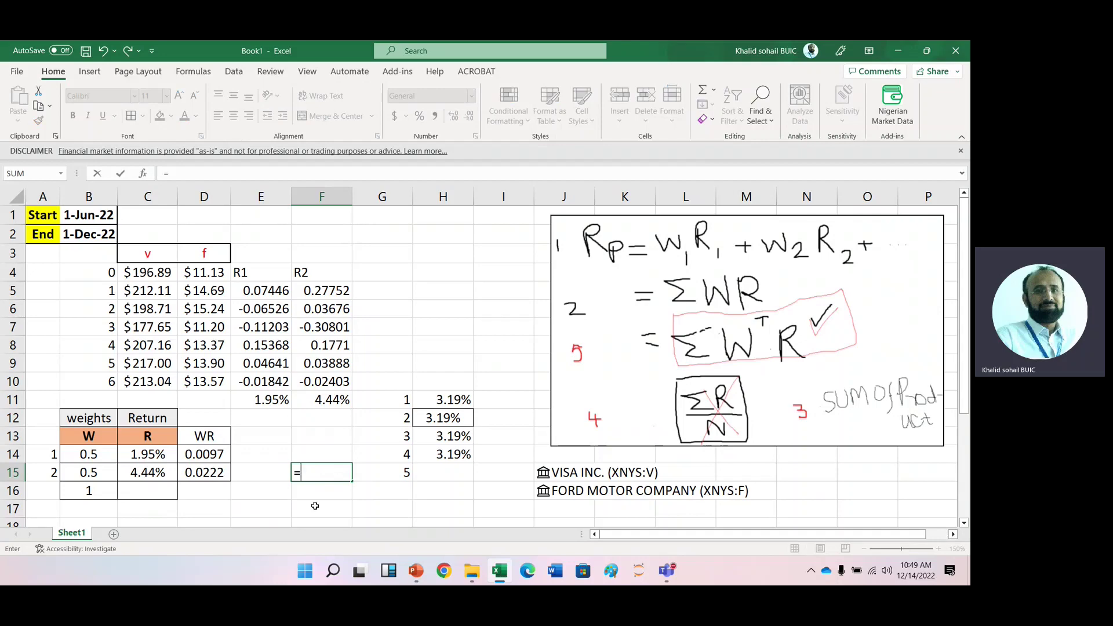
type("mmu")
key("Tab")
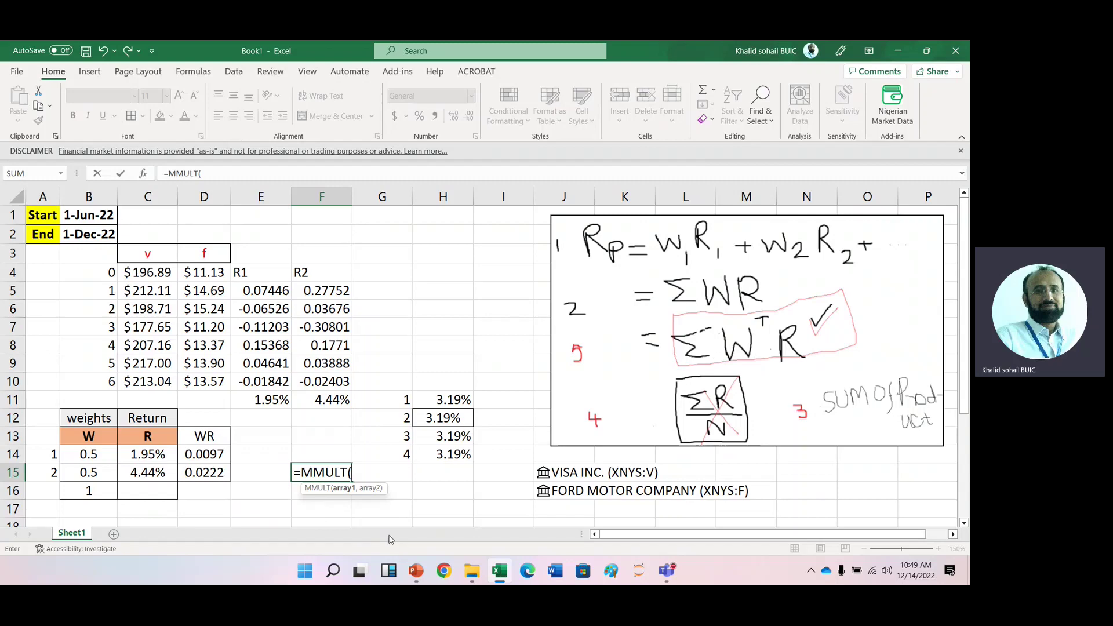
type("tra")
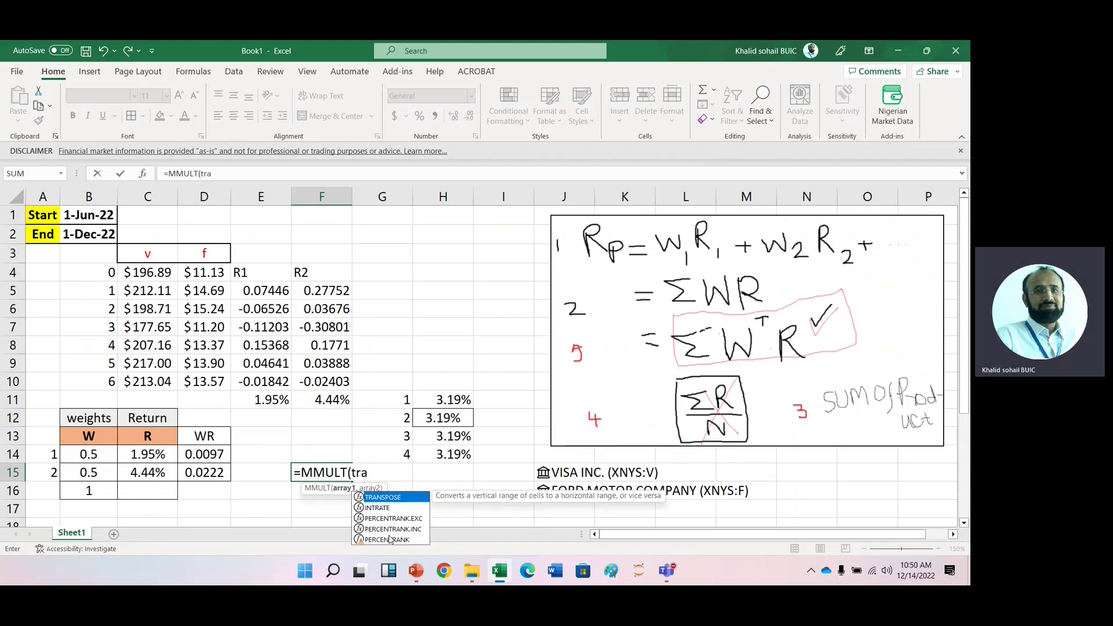
key("Tab")
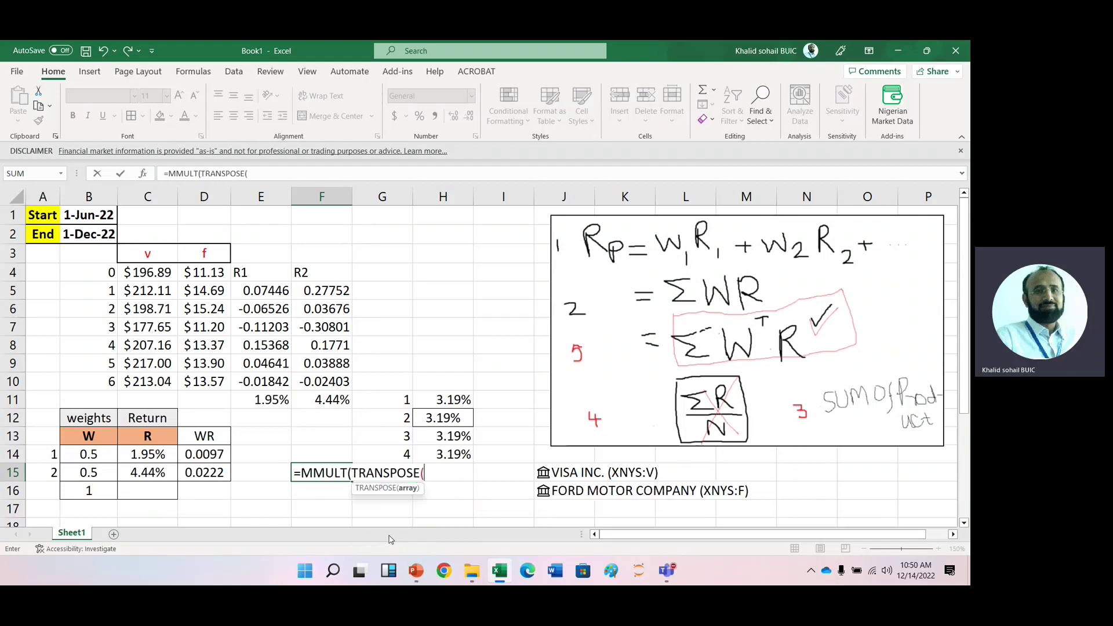
left_click(82, 454)
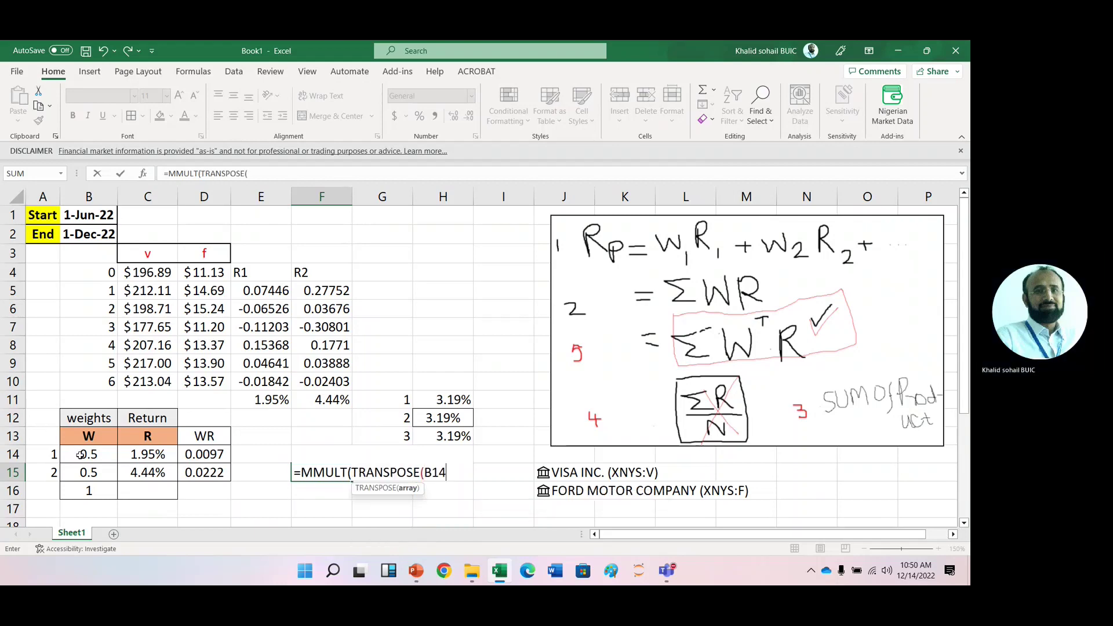
key("shift+Down")
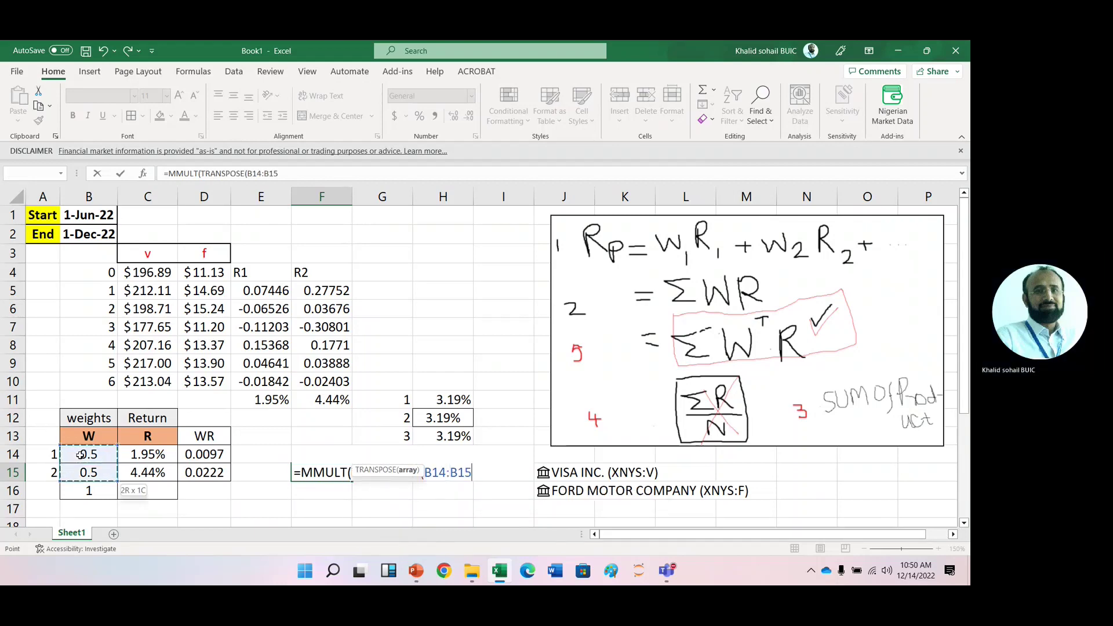
type(")")
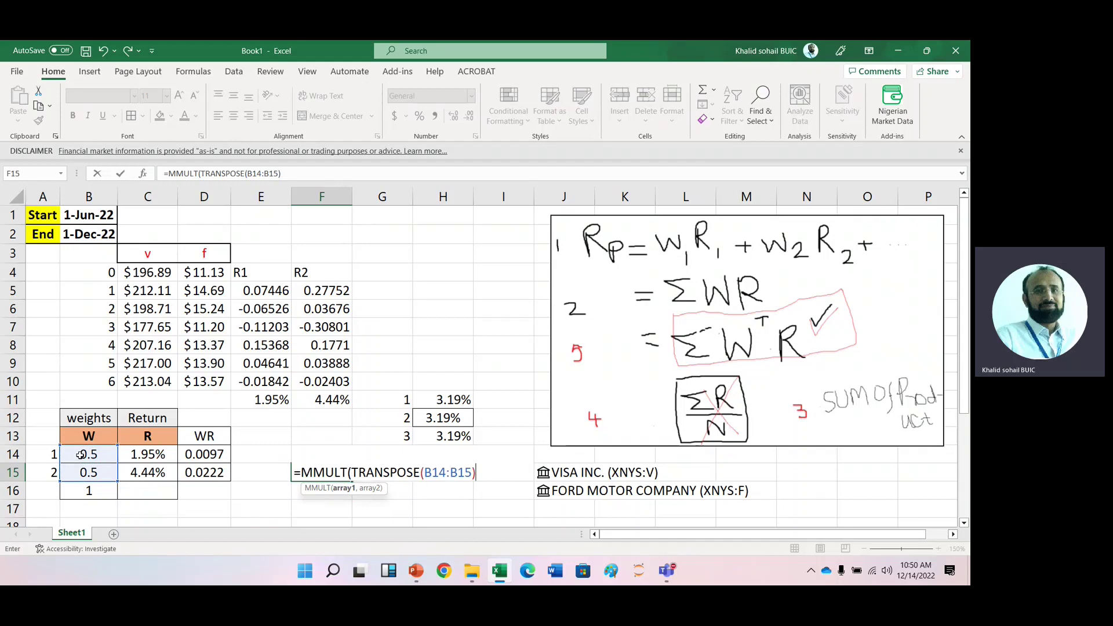
type(",")
left_click(149, 455)
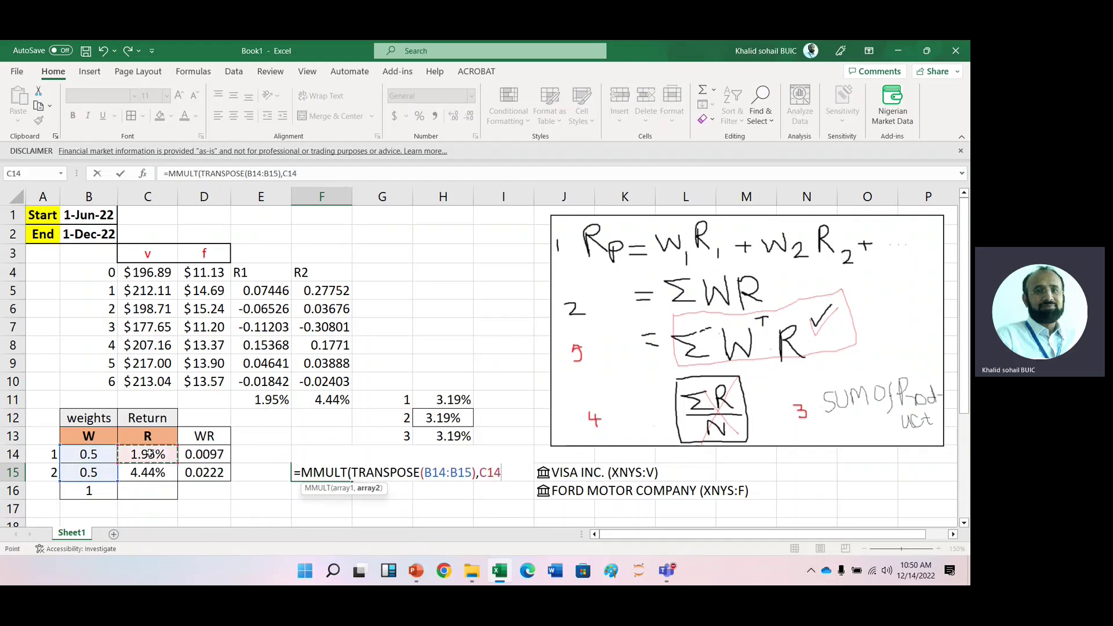
key("shift+Down")
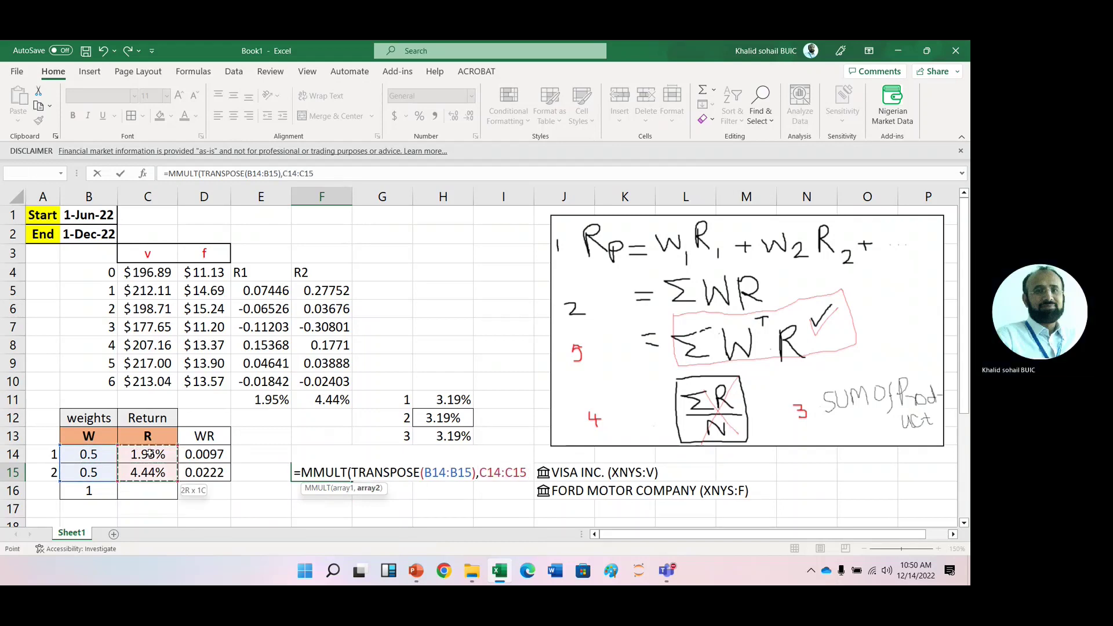
type(")")
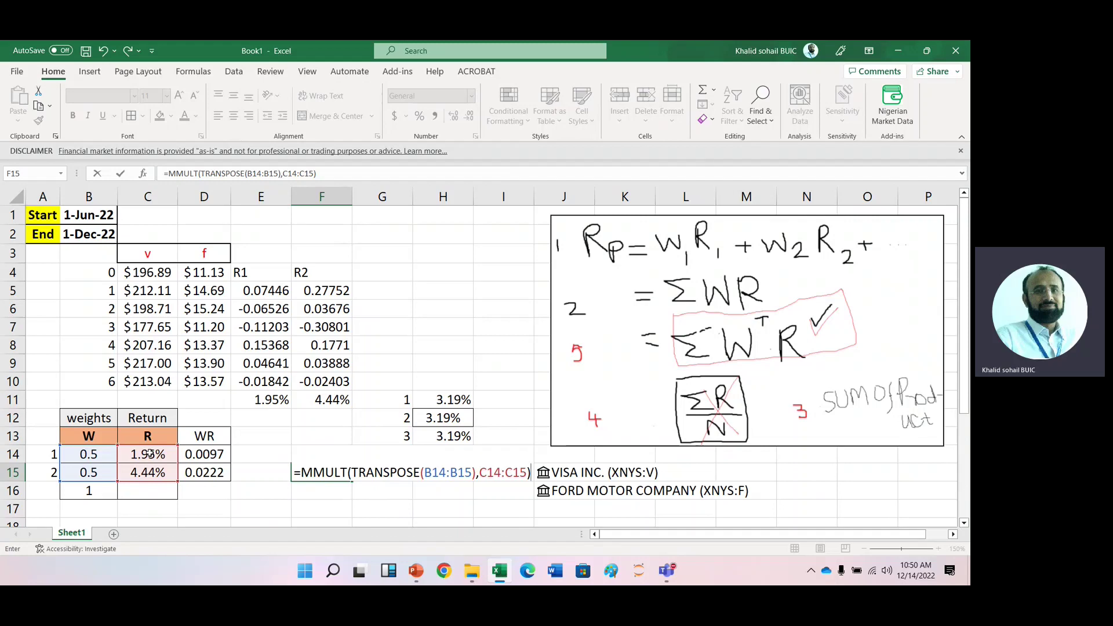
key("Return")
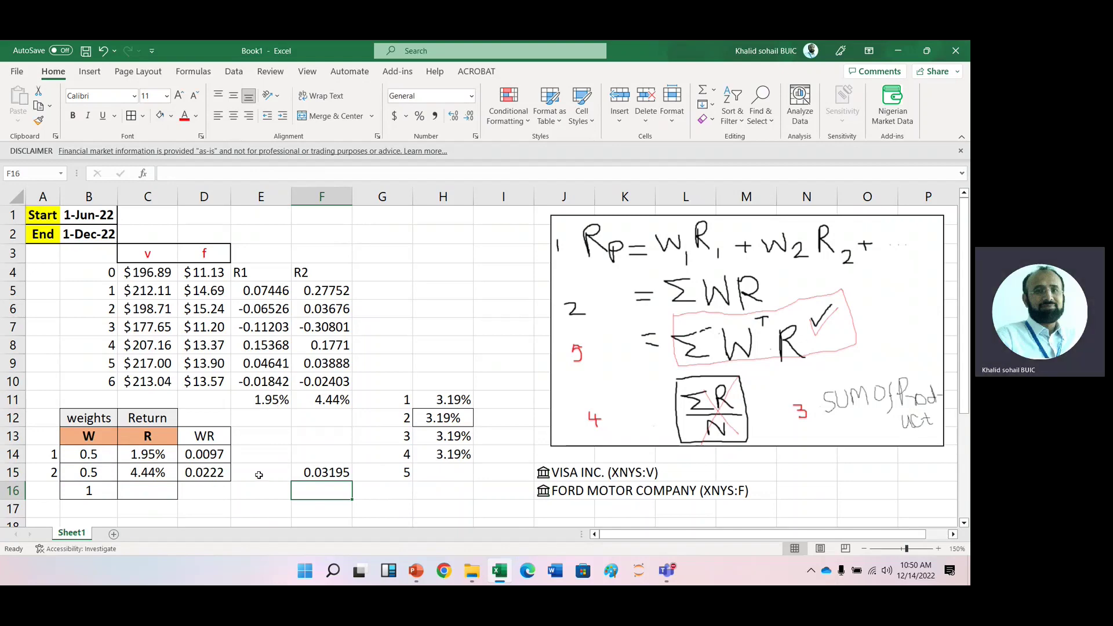
Copy the 0.03195 MMULT result from F15 into H15 as method 5
left_click(319, 473)
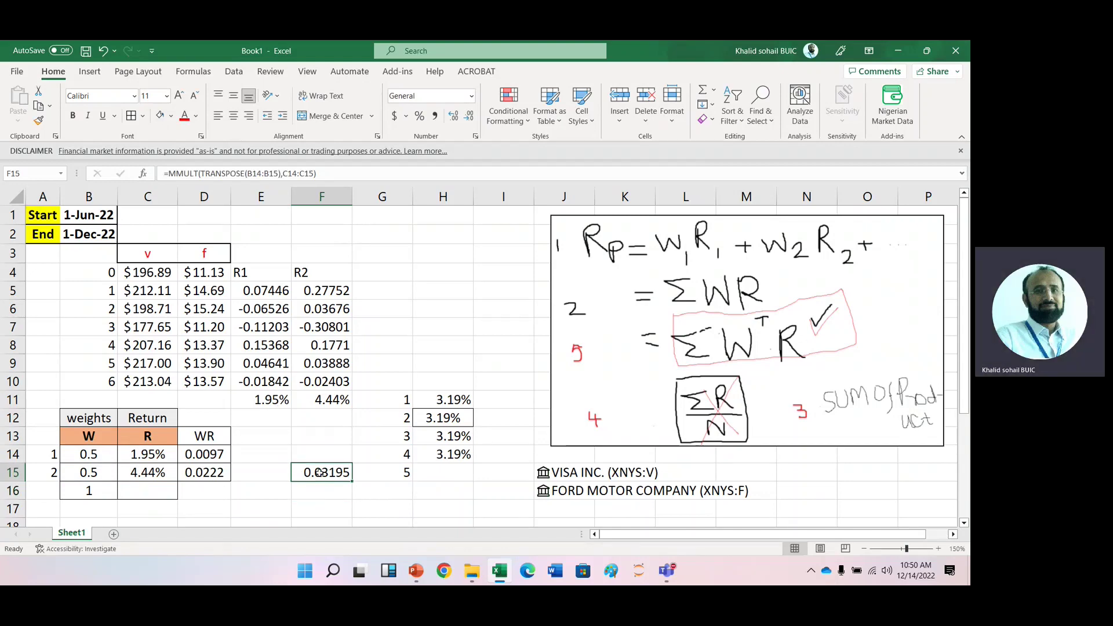
key("ctrl+c")
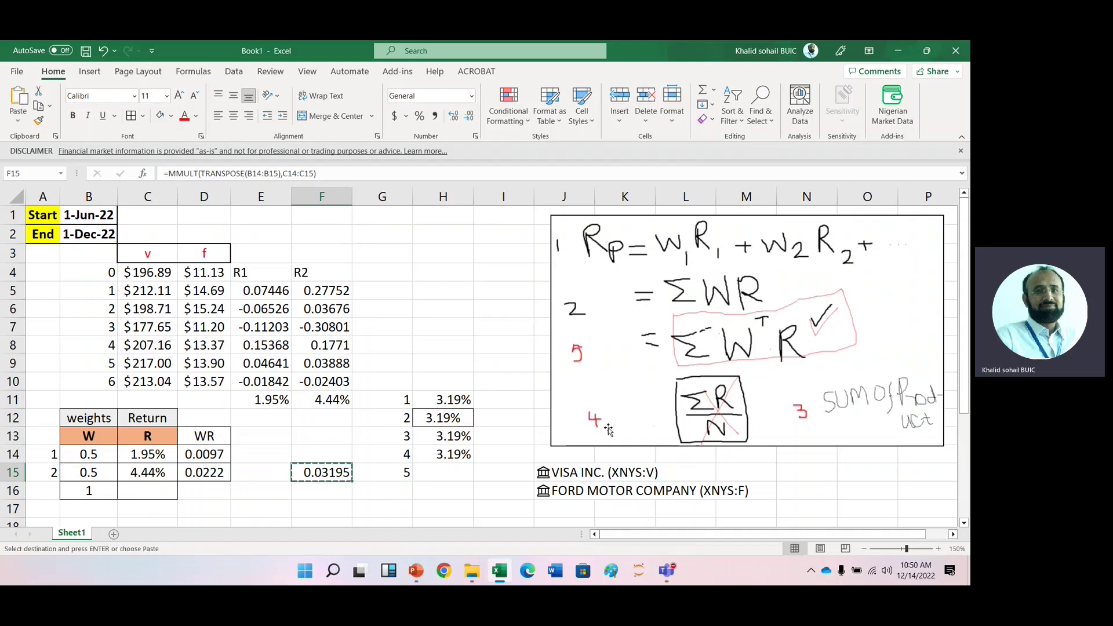
left_click(447, 471)
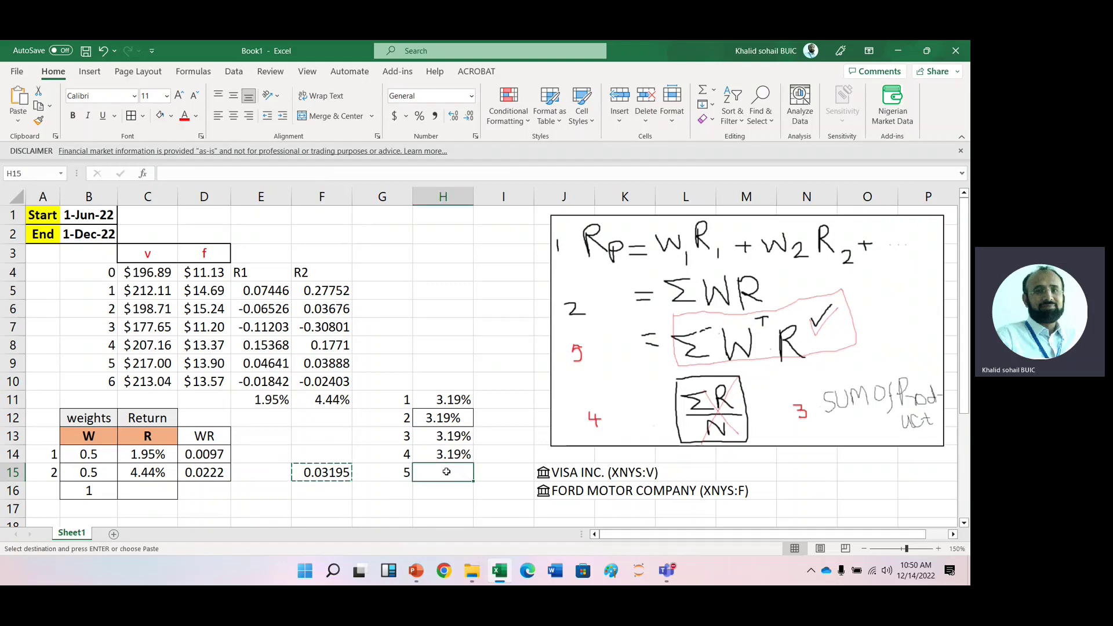
key("ctrl+v")
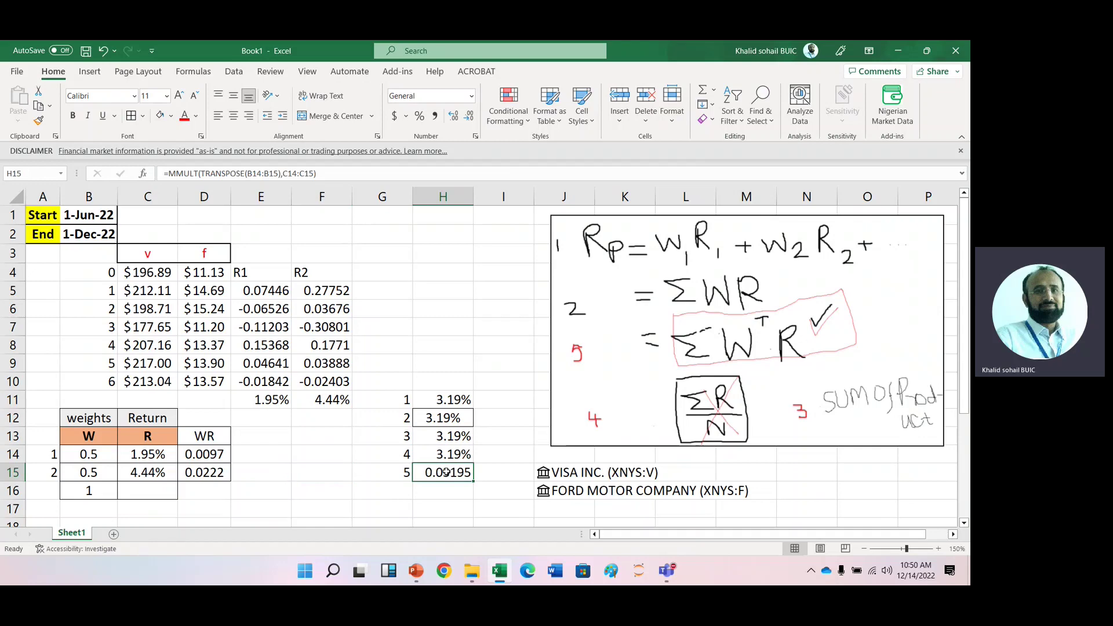
left_click(337, 454)
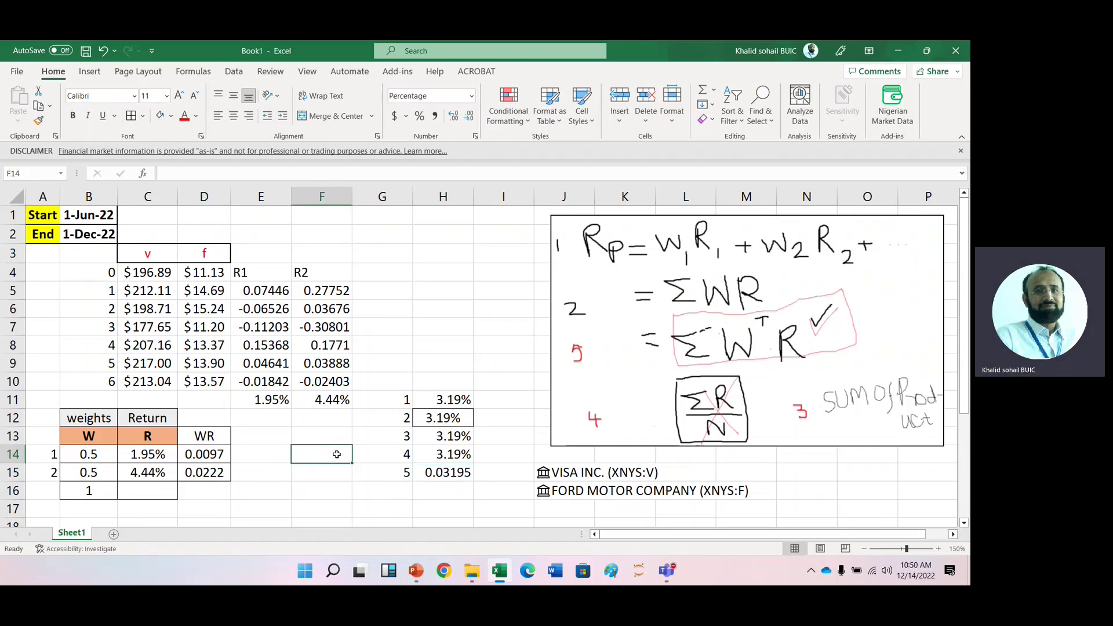